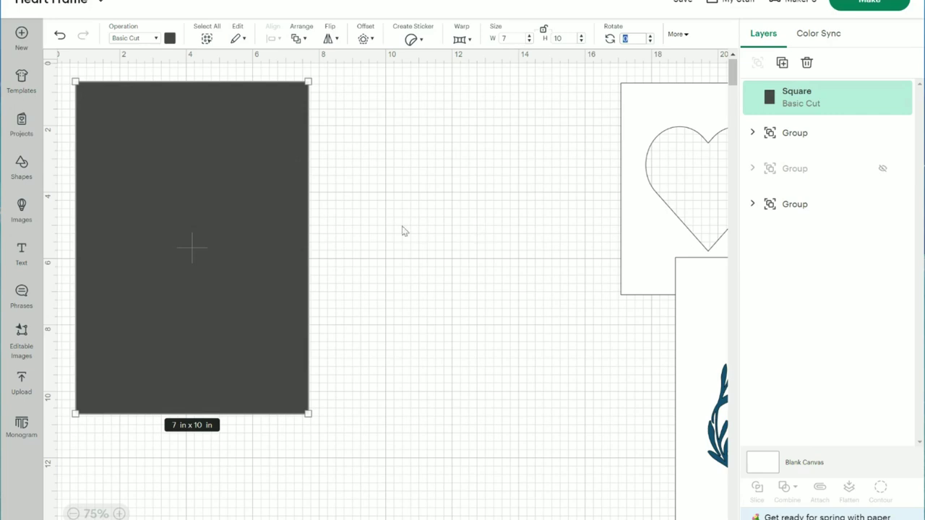
Step: Move the 7 × 10 in rectangle about 2 in to the right and recolour it white
{"action": "left_click_drag", "start_coordinate": [196, 249], "coordinate": [262, 252]}
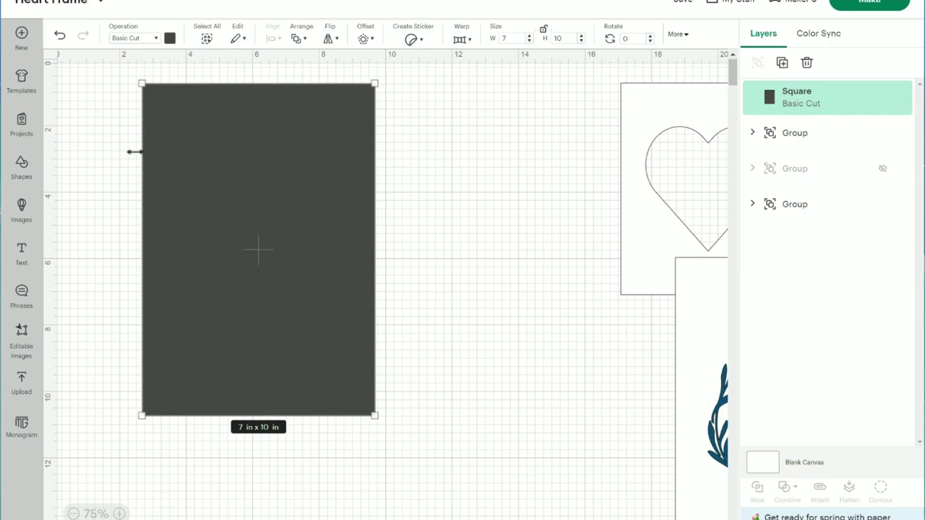
{"action": "left_click", "coordinate": [169, 39]}
{"action": "left_click", "coordinate": [182, 90]}
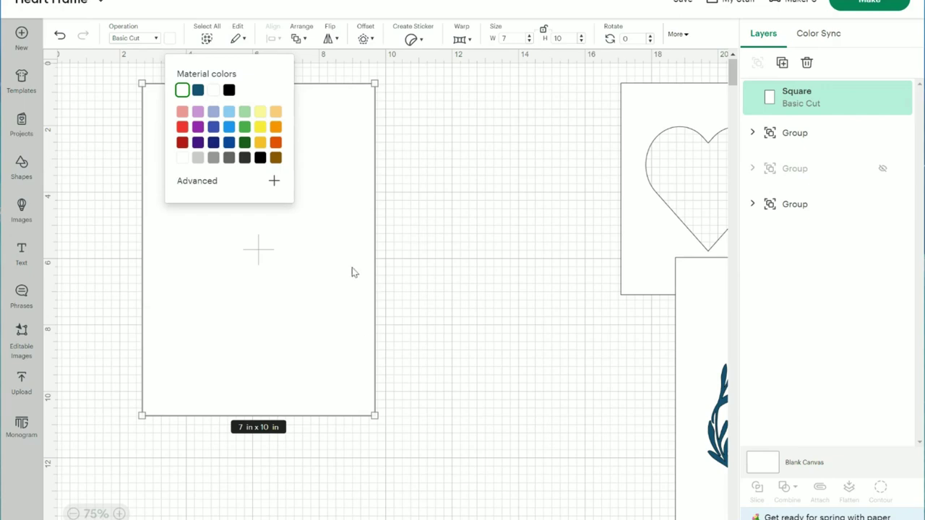
{"action": "left_click", "coordinate": [395, 309]}
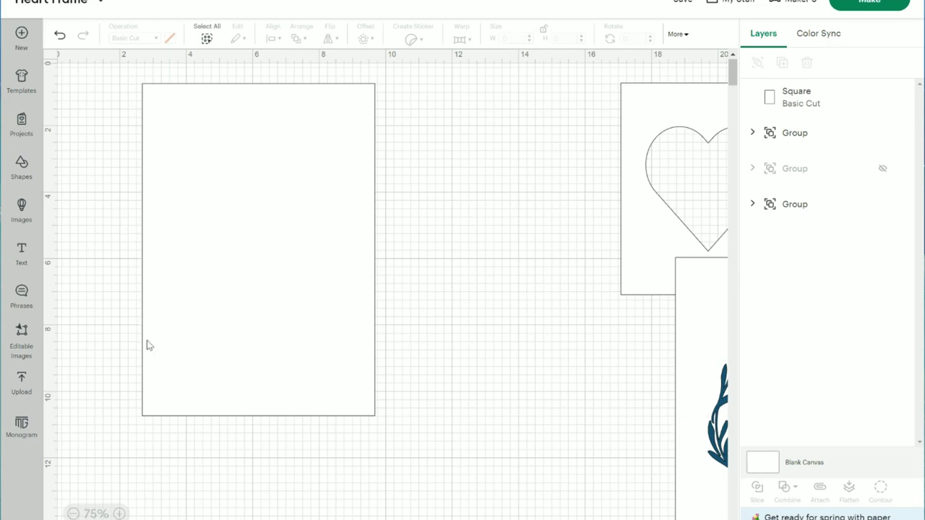
Step: Start a new monogram with the single initial K, showing the Classic styles with the Cut operation type
{"action": "left_click", "coordinate": [22, 427]}
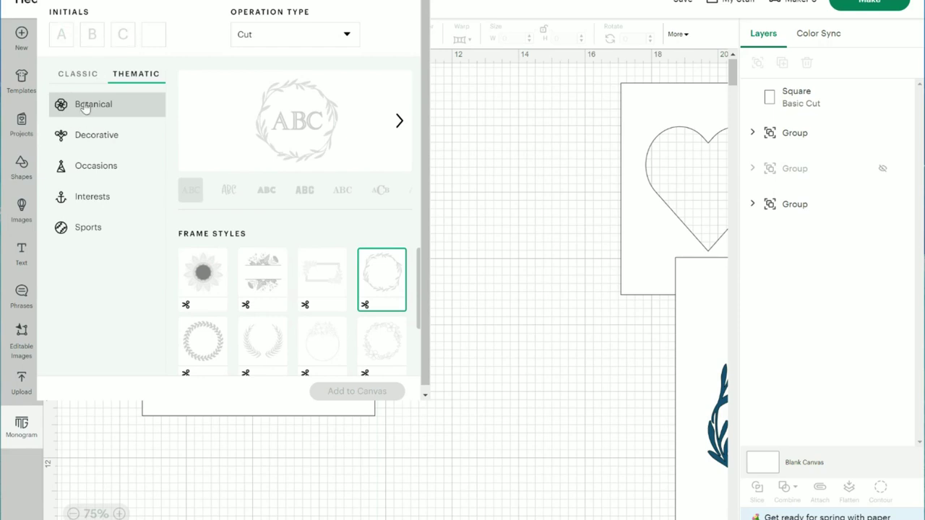
{"action": "left_click", "coordinate": [80, 75]}
{"action": "left_click", "coordinate": [346, 38]}
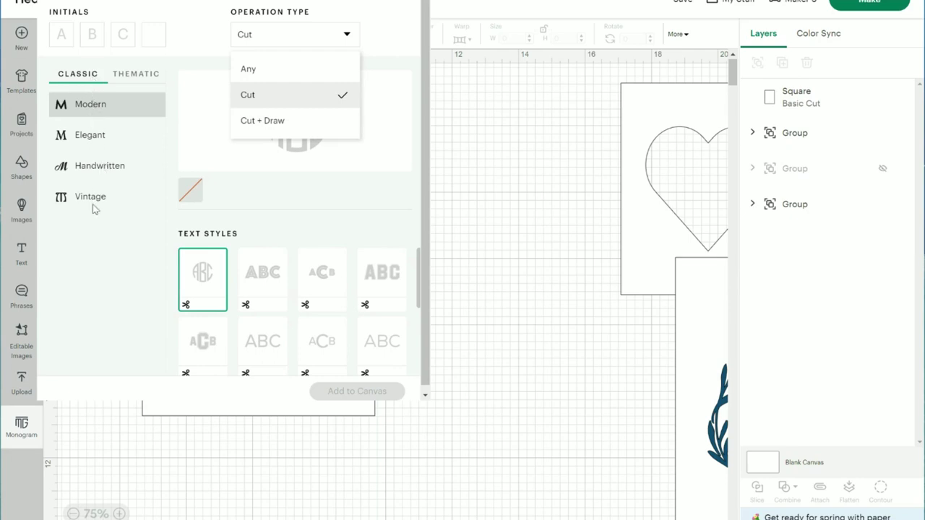
{"action": "type", "text": "K"}
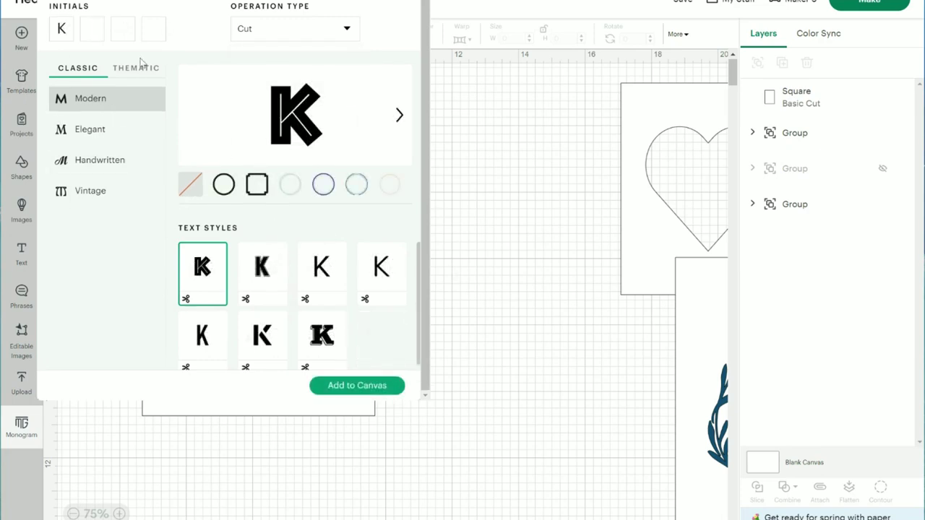
Step: Preview the Modern text styles for the K with different circle, square and filled frames
{"action": "scroll", "coordinate": [245, 307], "scroll_direction": "down", "scroll_amount": 1}
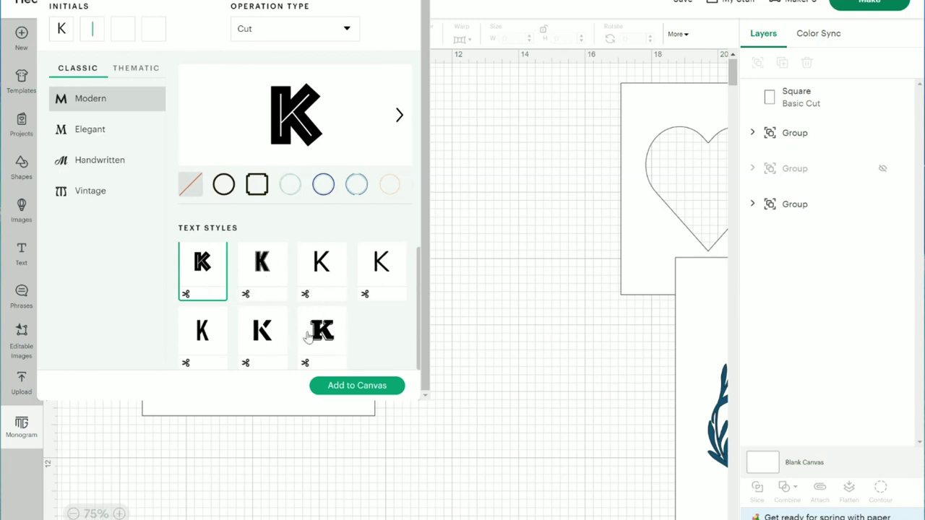
{"action": "scroll", "coordinate": [282, 288], "scroll_direction": "up", "scroll_amount": 1}
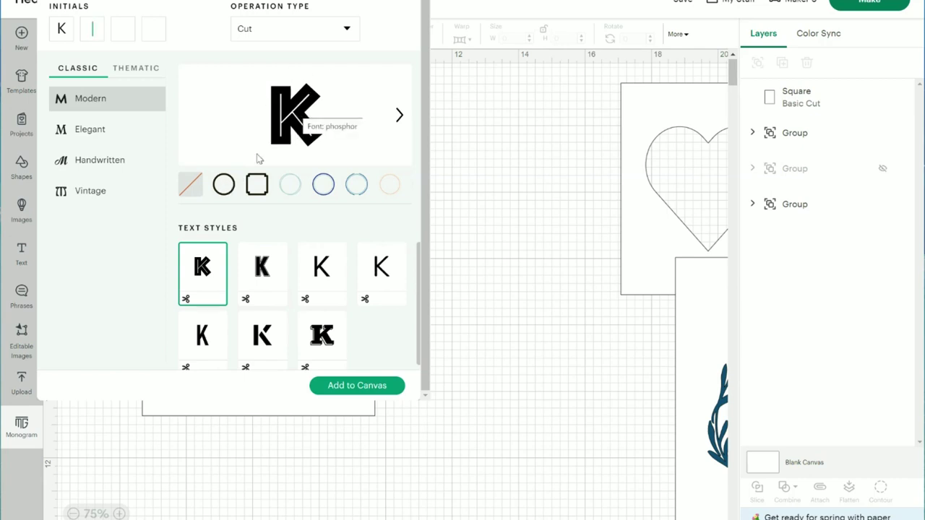
{"action": "left_click", "coordinate": [223, 184]}
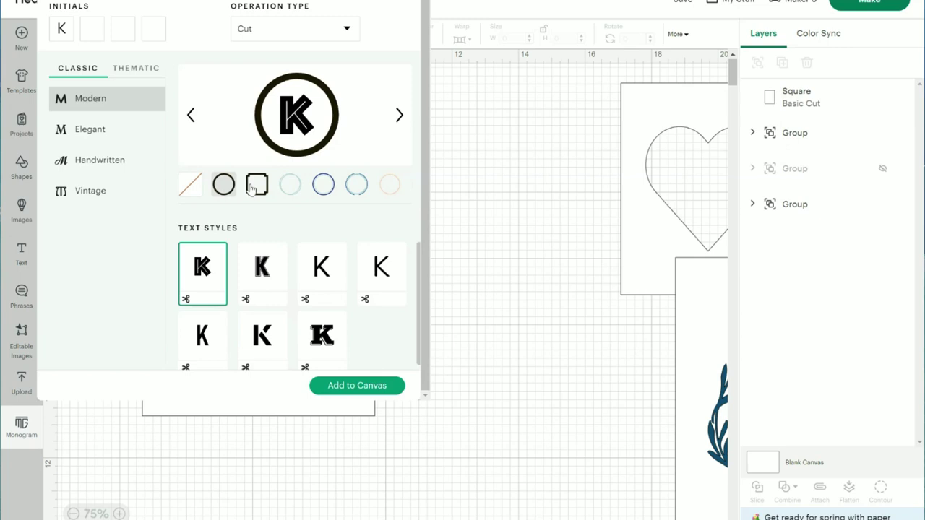
{"action": "left_click", "coordinate": [251, 280]}
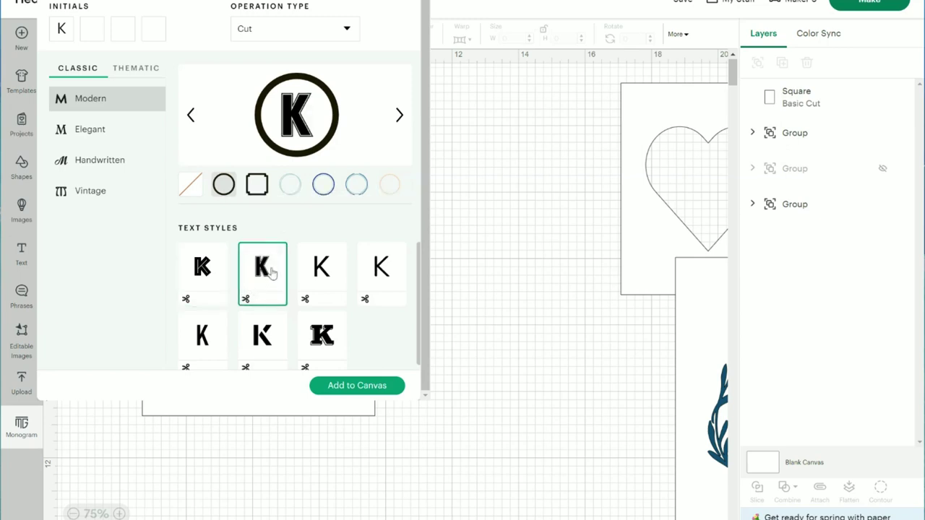
{"action": "left_click", "coordinate": [323, 352]}
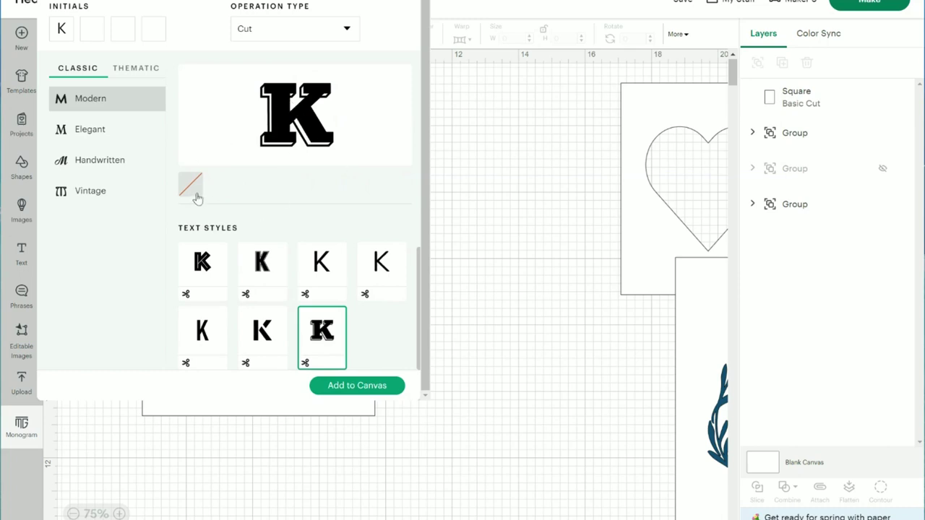
{"action": "left_click", "coordinate": [208, 260]}
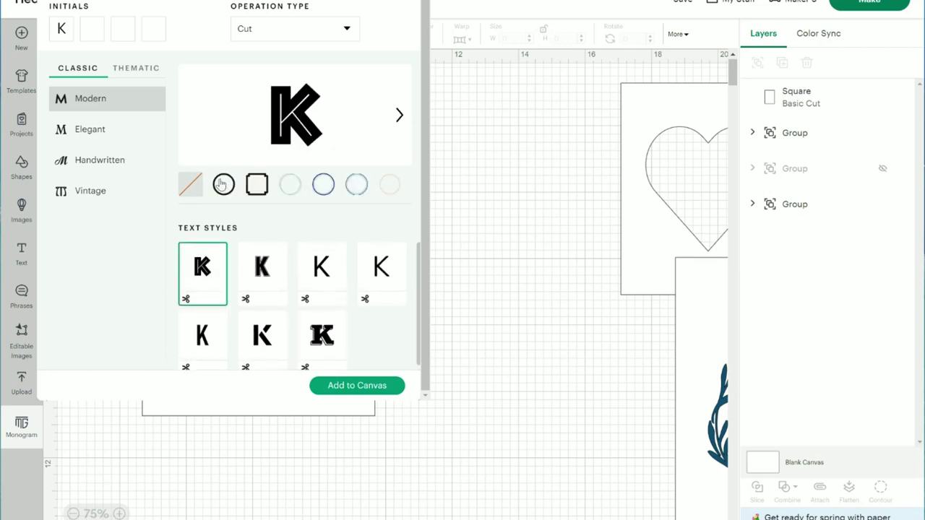
{"action": "left_click", "coordinate": [223, 184]}
{"action": "left_click", "coordinate": [257, 184]}
{"action": "left_click", "coordinate": [290, 184]}
{"action": "left_click", "coordinate": [323, 184]}
{"action": "left_click", "coordinate": [354, 184]}
{"action": "left_click", "coordinate": [314, 184]}
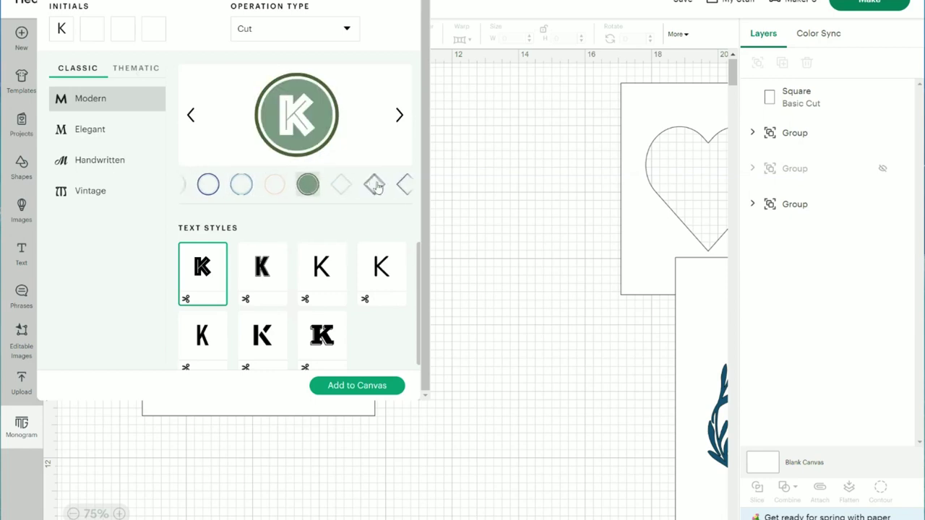
Step: Browse the Thematic monogram frames in the Botanical, Decorative, Occasions, Interests and Sports categories
{"action": "left_click", "coordinate": [136, 68]}
{"action": "left_click", "coordinate": [124, 99]}
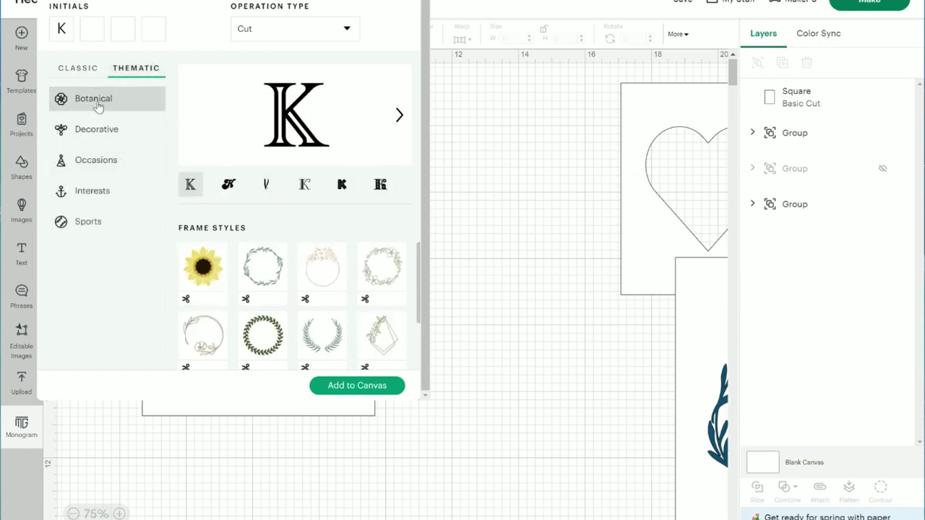
{"action": "left_click", "coordinate": [120, 140]}
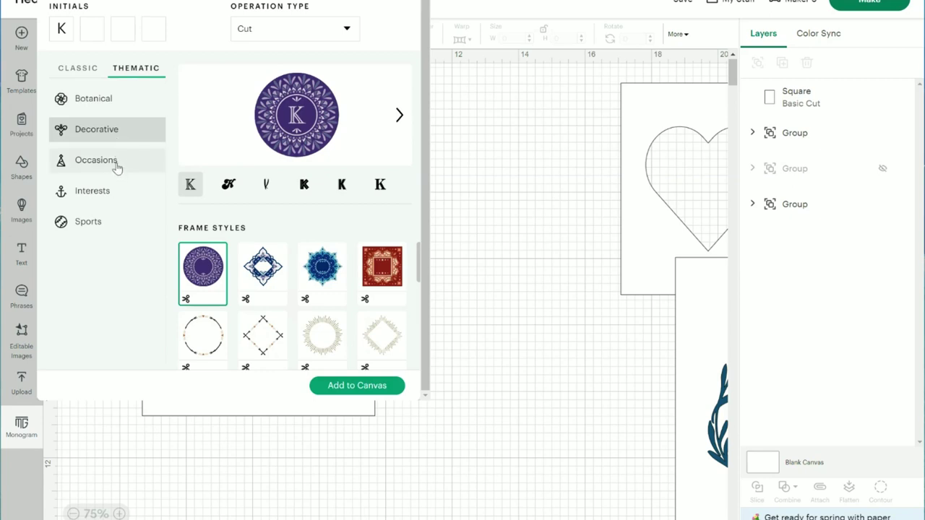
{"action": "left_click", "coordinate": [116, 166]}
{"action": "scroll", "coordinate": [329, 253], "scroll_direction": "down", "scroll_amount": 5}
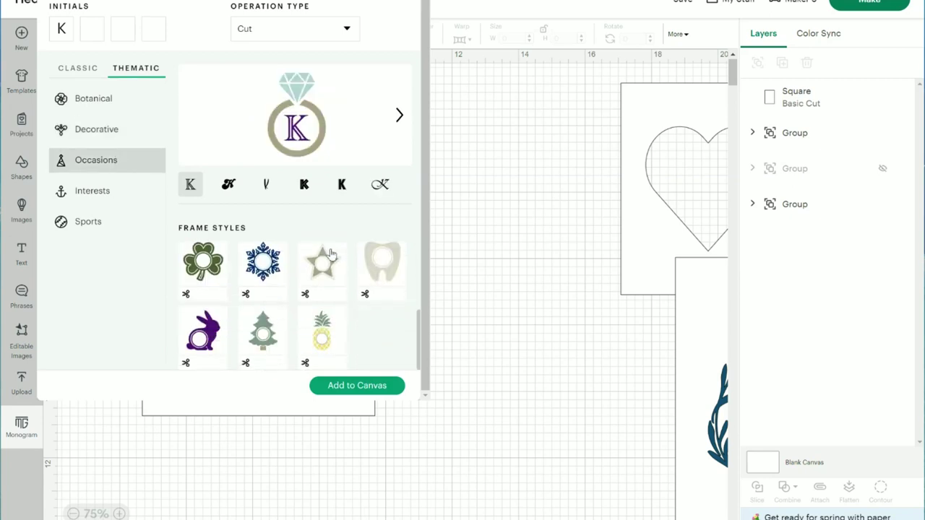
{"action": "scroll", "coordinate": [331, 253], "scroll_direction": "up", "scroll_amount": 5}
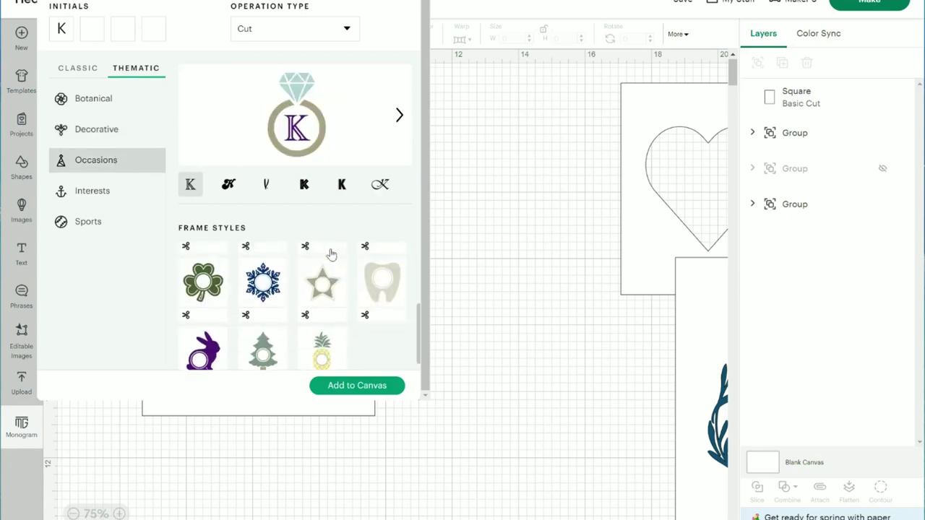
{"action": "left_click", "coordinate": [108, 197]}
{"action": "scroll", "coordinate": [335, 352], "scroll_direction": "down", "scroll_amount": 1}
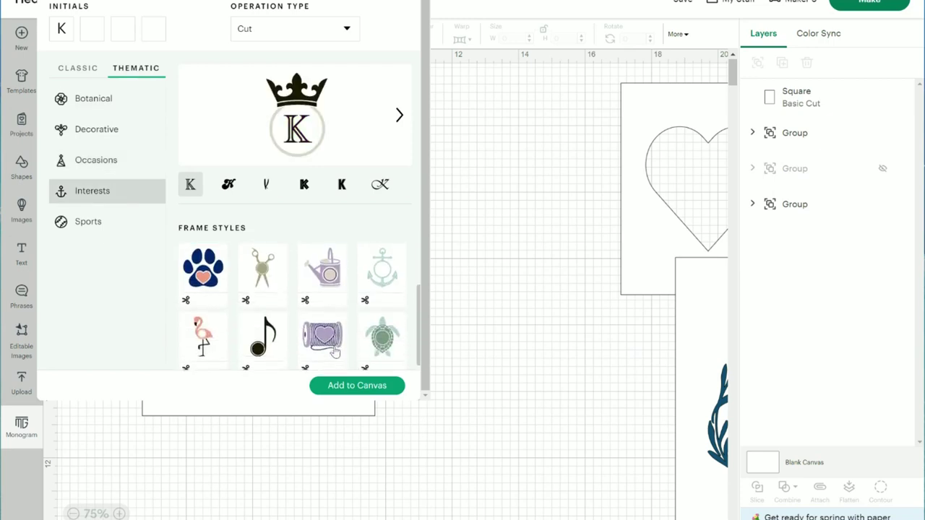
{"action": "scroll", "coordinate": [335, 352], "scroll_direction": "up", "scroll_amount": 1}
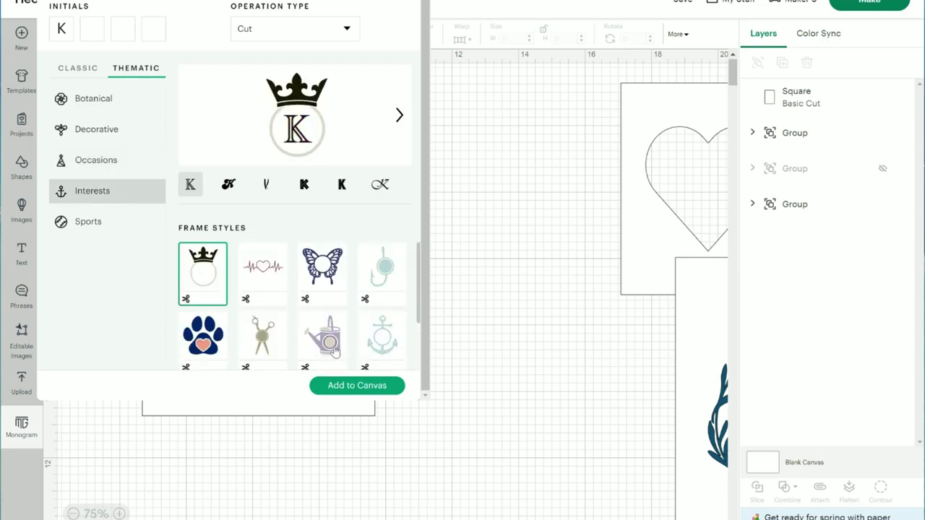
{"action": "left_click", "coordinate": [101, 224]}
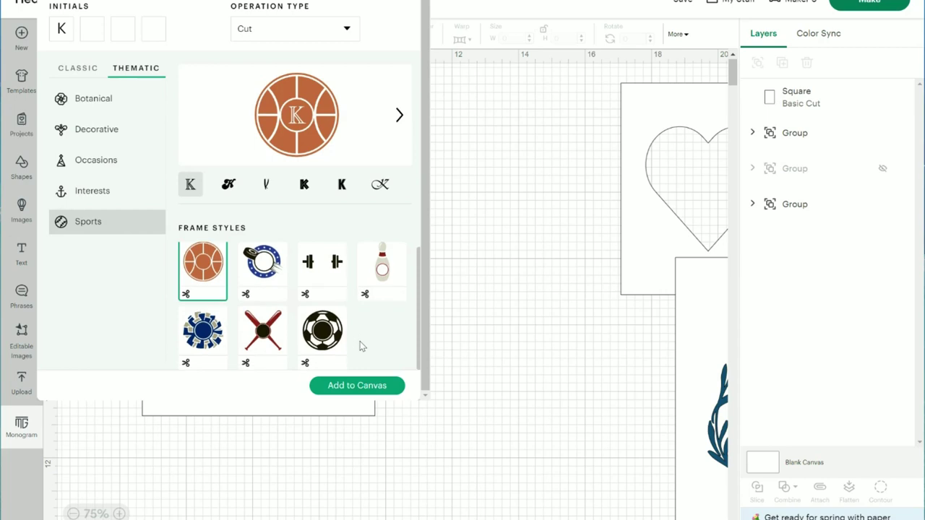
Step: Choose the round green leaf wreath from the Botanical frame styles for the monogram
{"action": "left_click", "coordinate": [110, 99]}
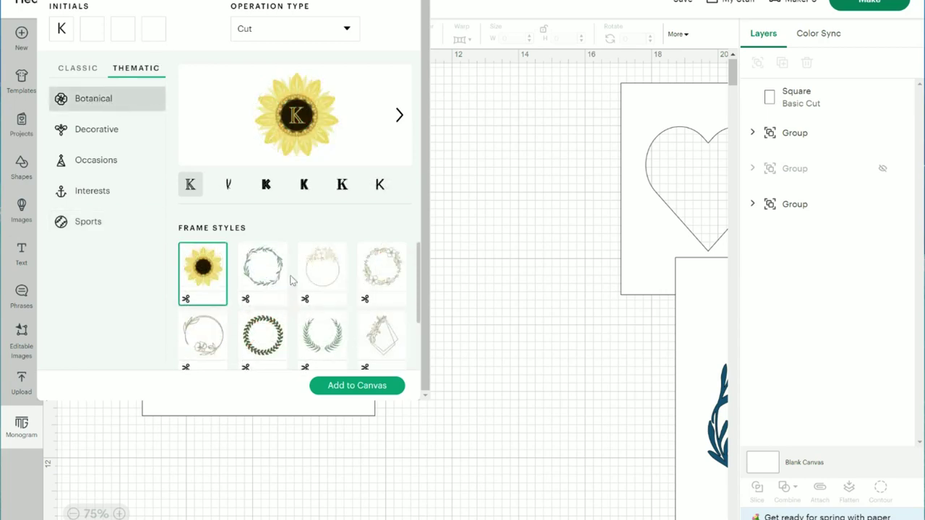
{"action": "left_click", "coordinate": [263, 285]}
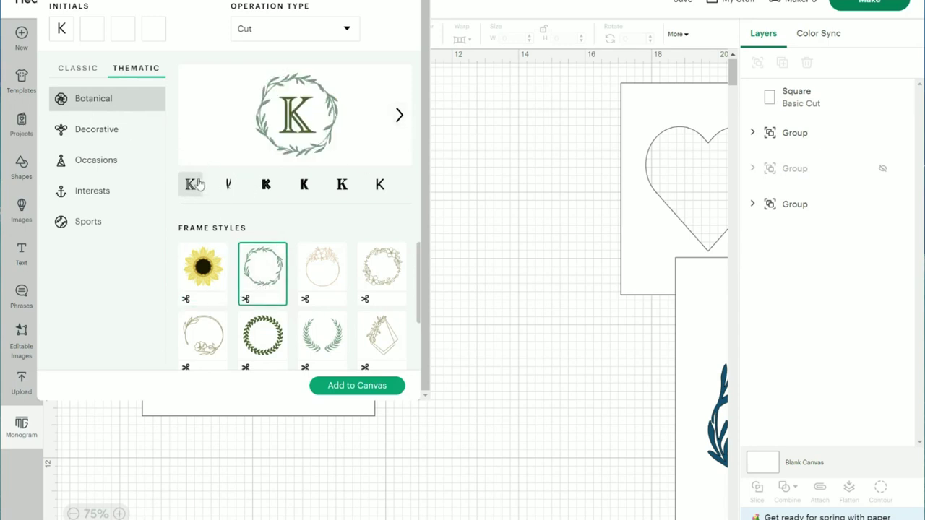
Step: Preview the K inside the leaf wreath in several other serif, sans-serif and script fonts
{"action": "left_click", "coordinate": [230, 185]}
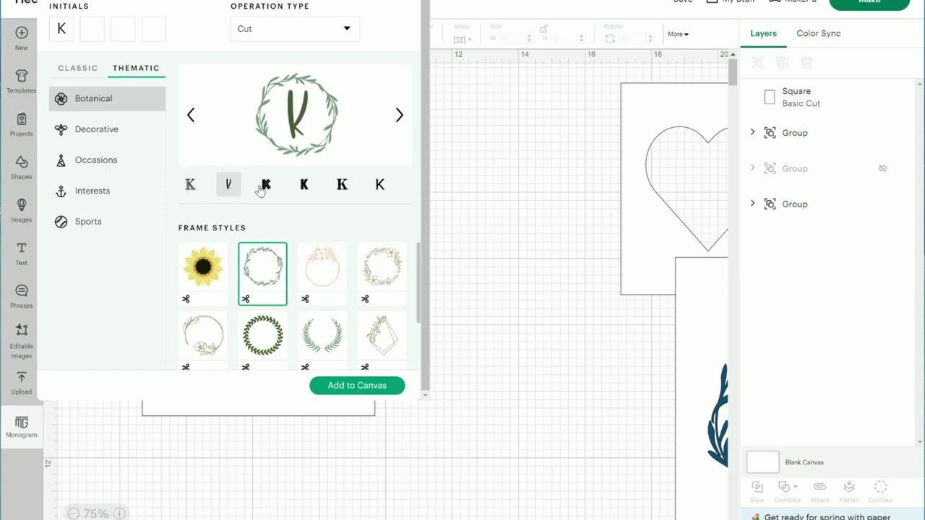
{"action": "left_click", "coordinate": [268, 189]}
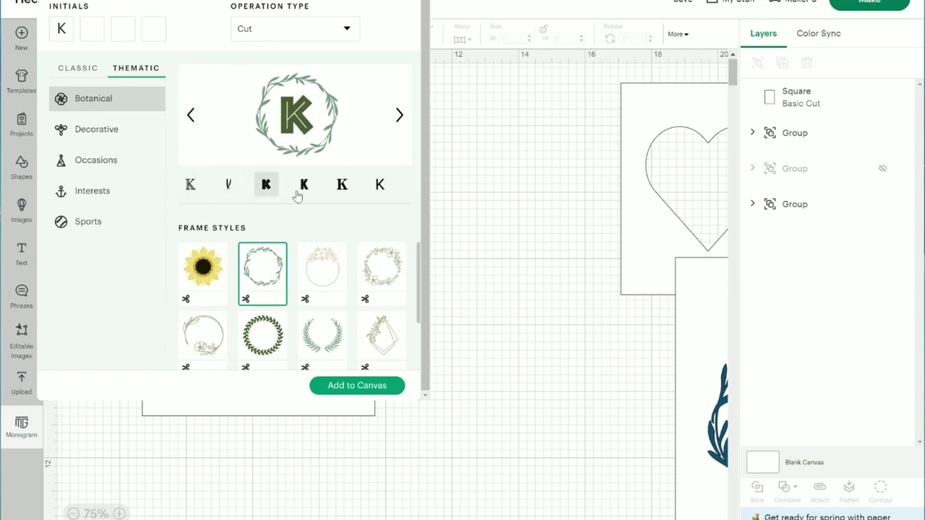
{"action": "left_click", "coordinate": [301, 191]}
{"action": "left_click", "coordinate": [343, 186]}
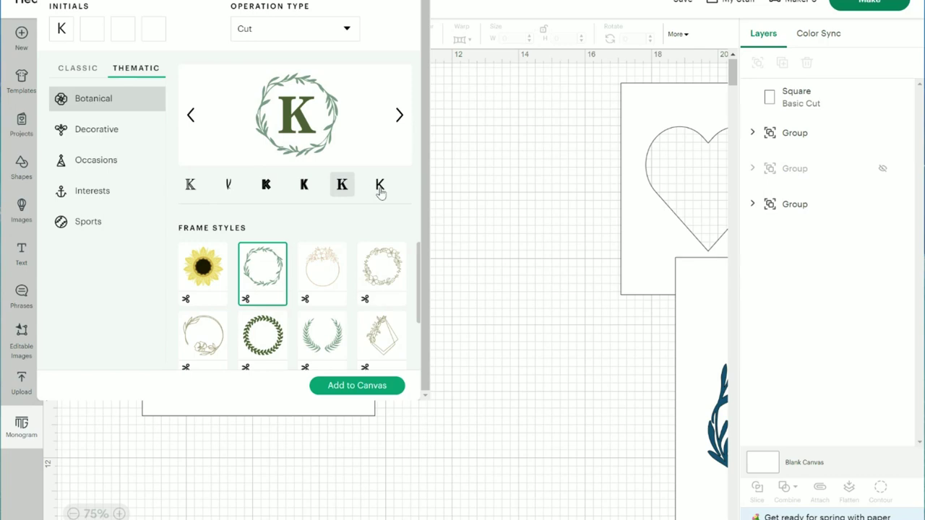
{"action": "left_click", "coordinate": [381, 189]}
{"action": "left_click", "coordinate": [383, 190]}
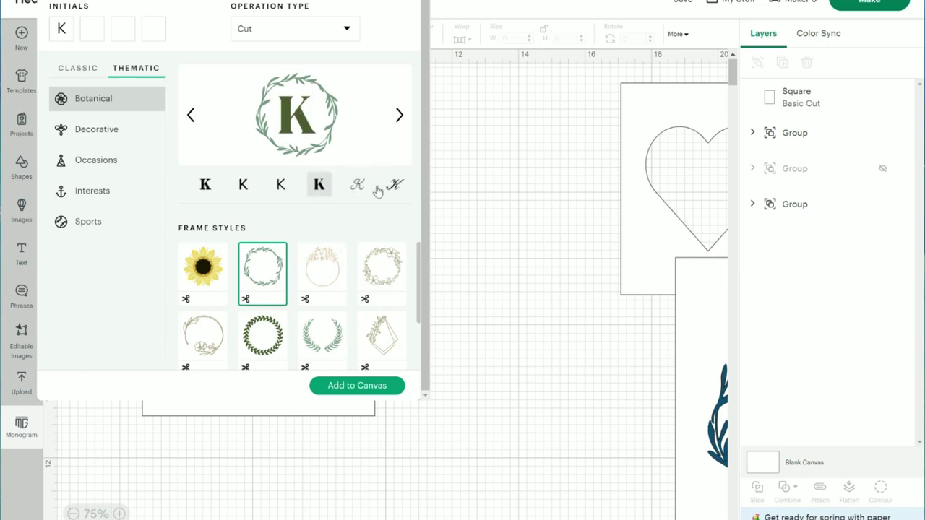
{"action": "left_click", "coordinate": [399, 115]}
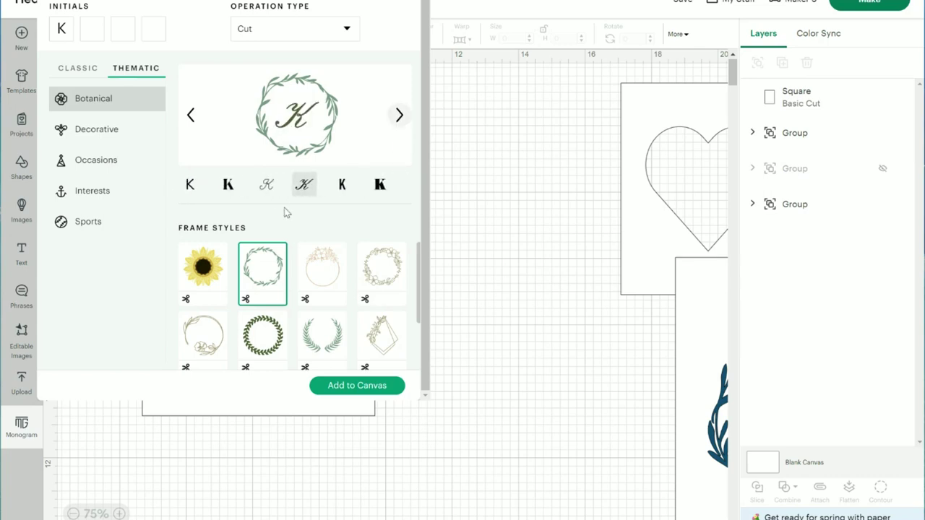
Step: Set the K to the first font, the inline serif, and add the wreath monogram to the canvas
{"action": "left_click", "coordinate": [190, 184]}
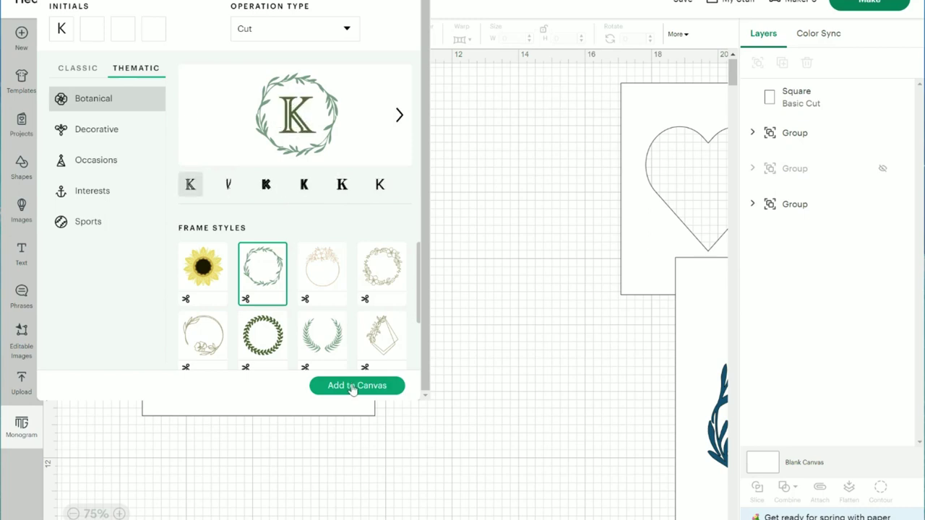
{"action": "left_click", "coordinate": [354, 387]}
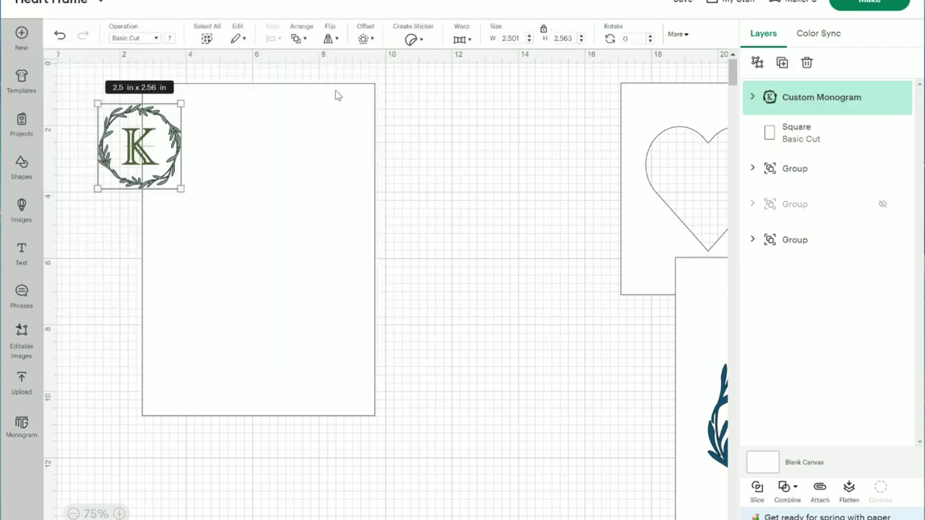
Step: Enlarge the monogram to about 4.8 × 4.9 in and place it near the middle of the white rectangle
{"action": "left_click_drag", "start_coordinate": [184, 191], "coordinate": [203, 218]}
{"action": "left_click_drag", "start_coordinate": [149, 161], "coordinate": [250, 240]}
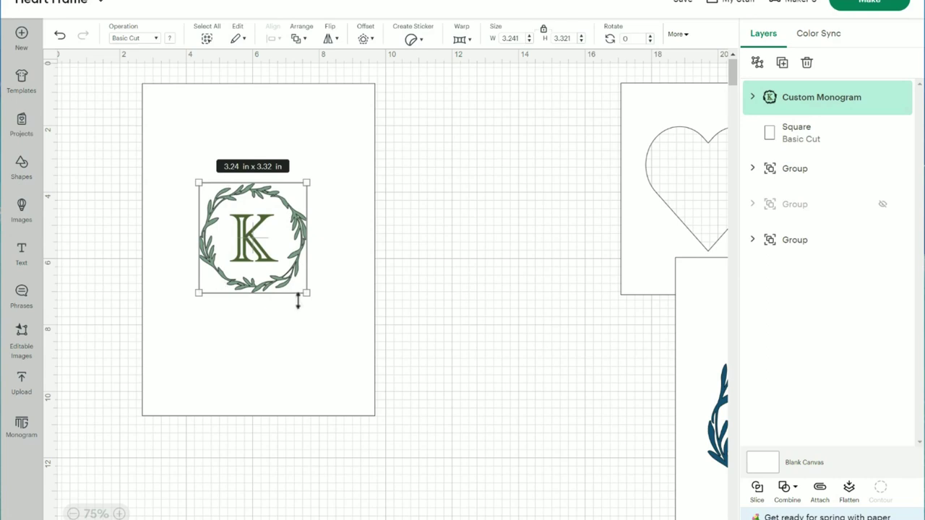
{"action": "left_click_drag", "start_coordinate": [312, 300], "coordinate": [359, 348]}
{"action": "left_click_drag", "start_coordinate": [286, 291], "coordinate": [269, 270]}
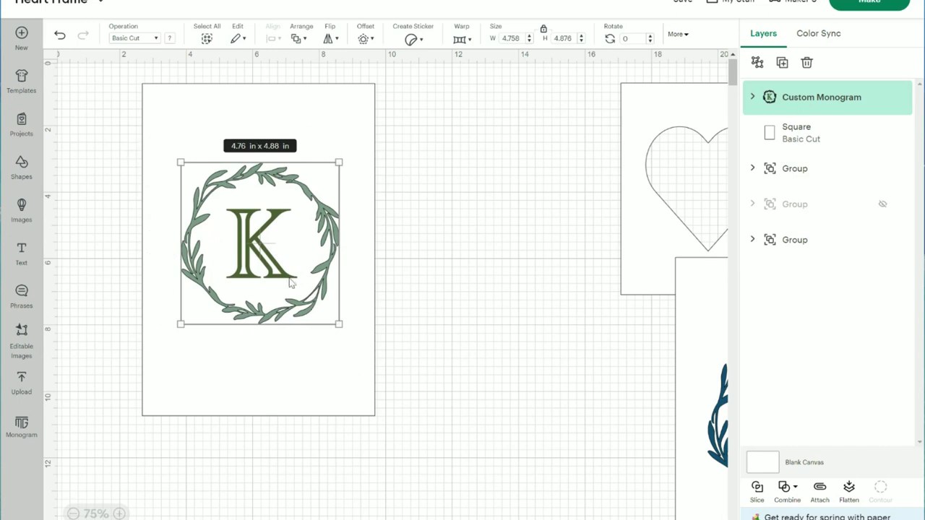
Step: Align the monogram and the white rectangle to each other with the Center option
{"action": "left_click_drag", "start_coordinate": [114, 186], "coordinate": [424, 266]}
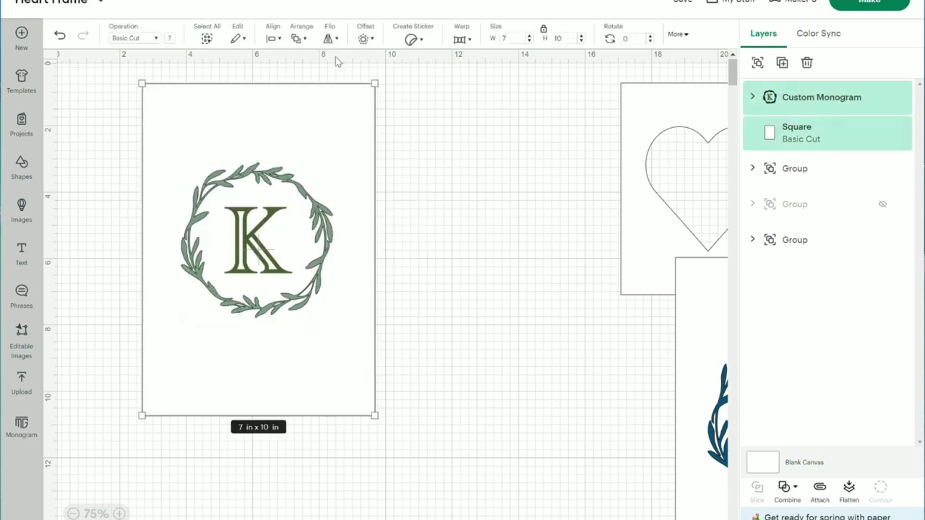
{"action": "left_click", "coordinate": [273, 38]}
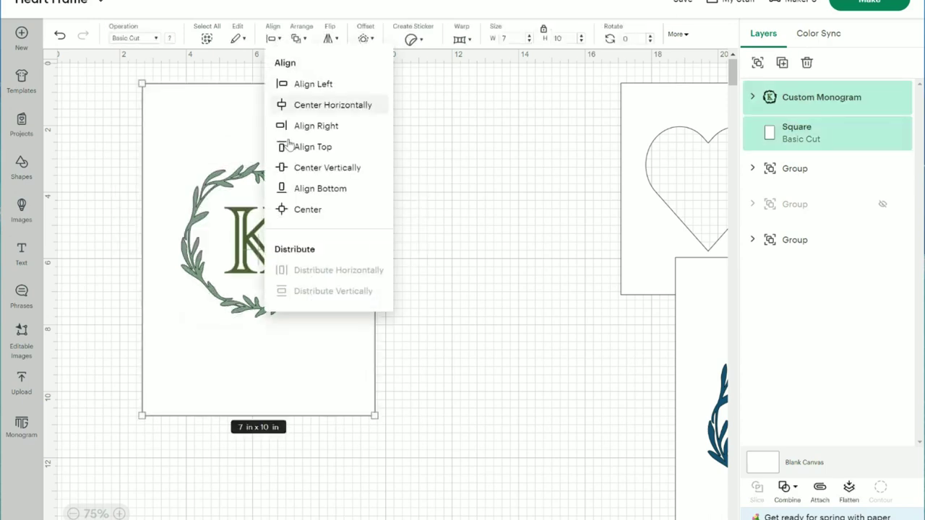
{"action": "left_click", "coordinate": [302, 209]}
{"action": "left_click", "coordinate": [455, 262]}
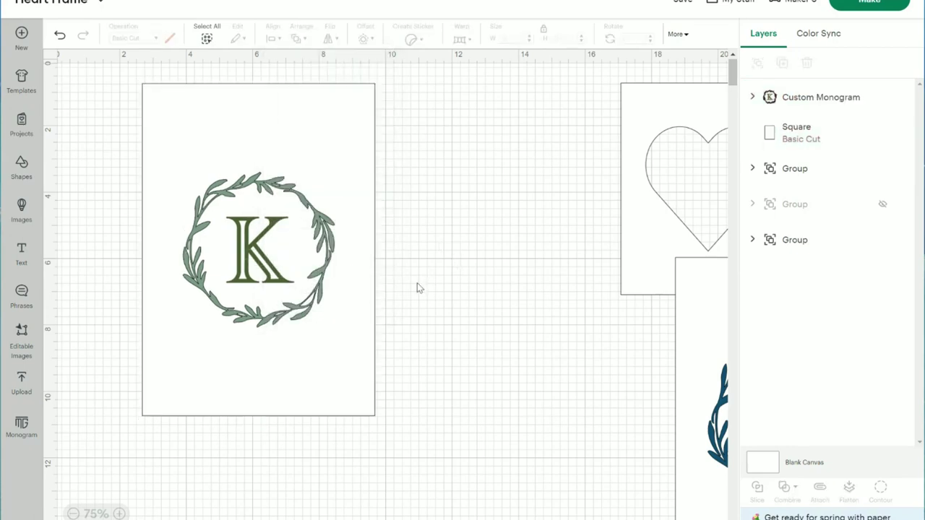
Step: Recolor the whole K wreath monogram to the dark blue material color #185277 used elsewhere in the project
{"action": "left_click", "coordinate": [316, 162]}
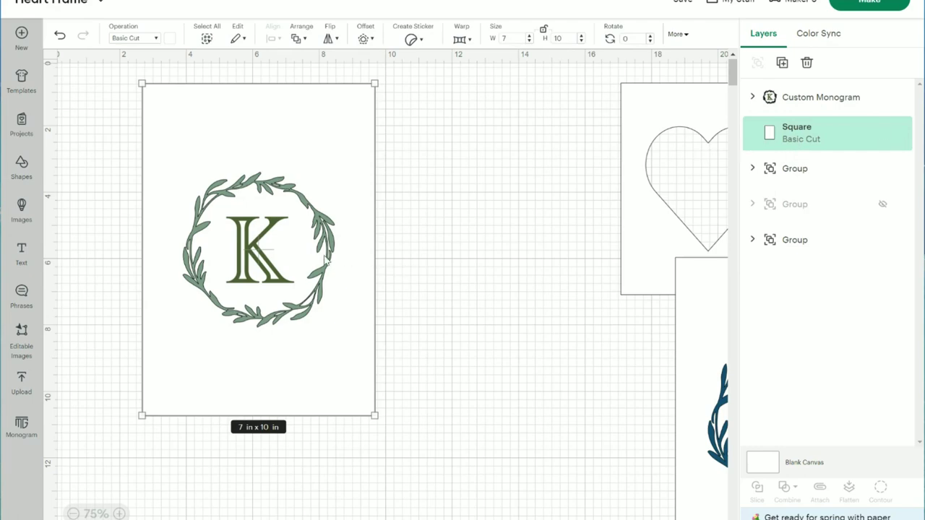
{"action": "left_click", "coordinate": [500, 270]}
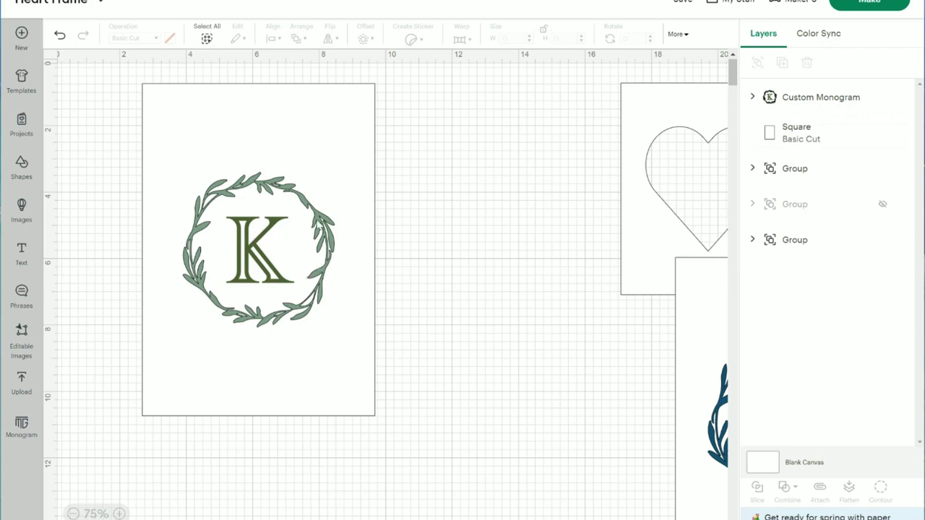
{"action": "left_click", "coordinate": [316, 231]}
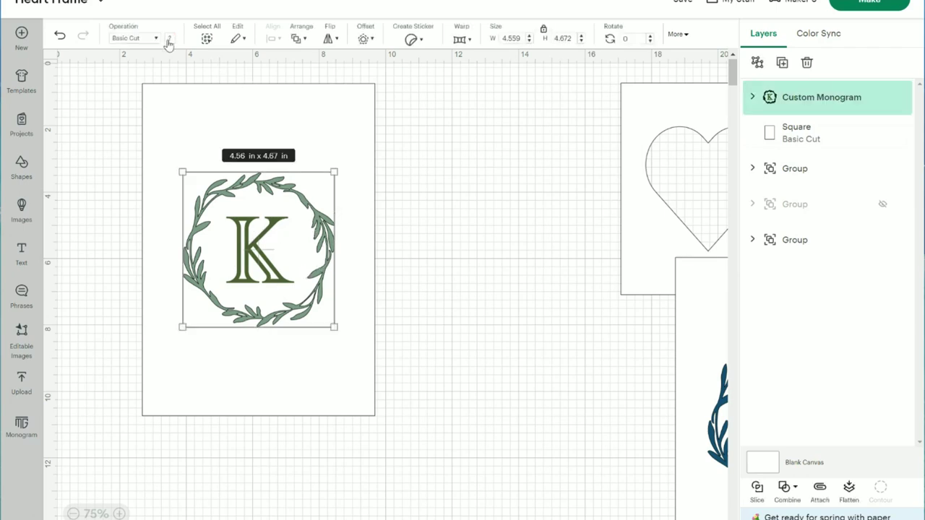
{"action": "left_click", "coordinate": [168, 41]}
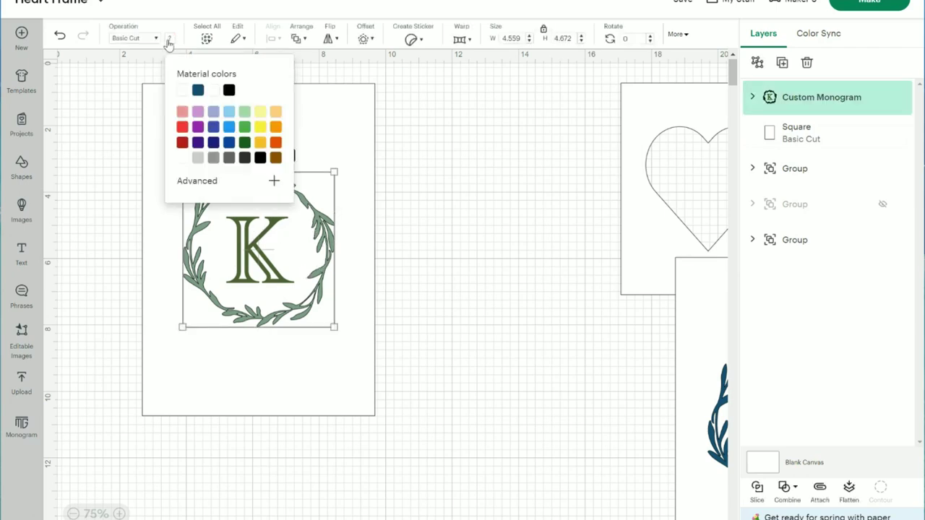
{"action": "left_click", "coordinate": [198, 93]}
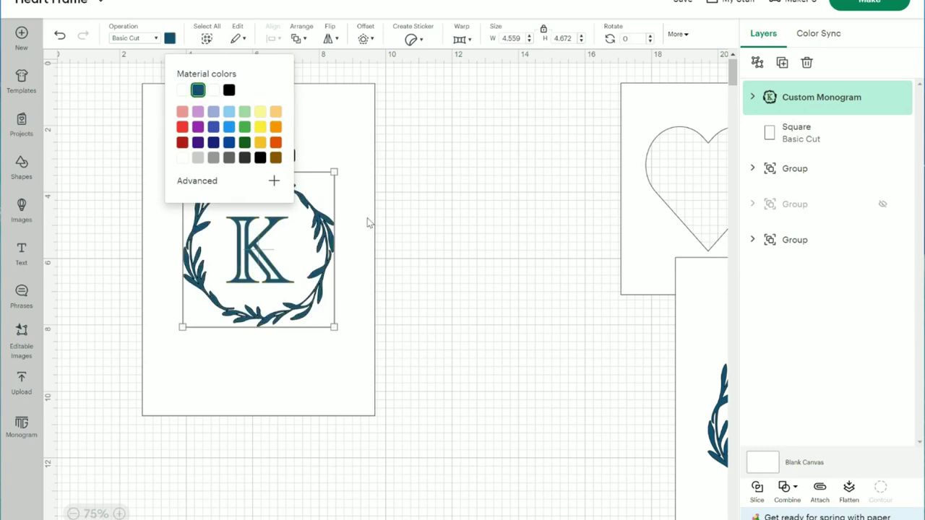
{"action": "left_click", "coordinate": [229, 143]}
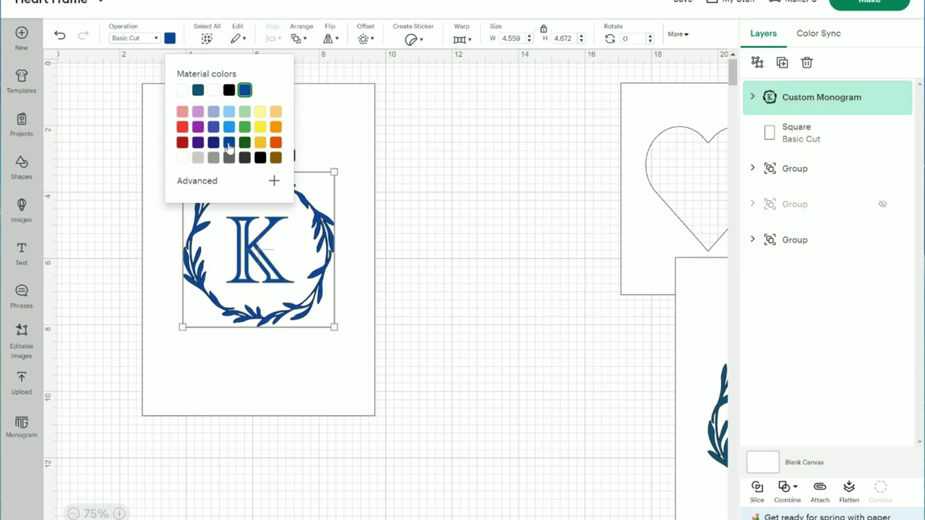
{"action": "left_click", "coordinate": [198, 90]}
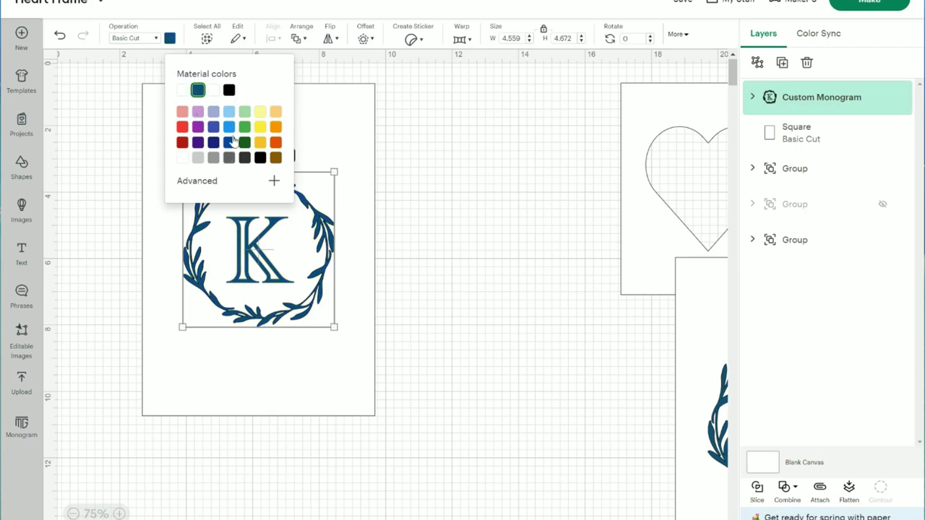
{"action": "left_click", "coordinate": [206, 183]}
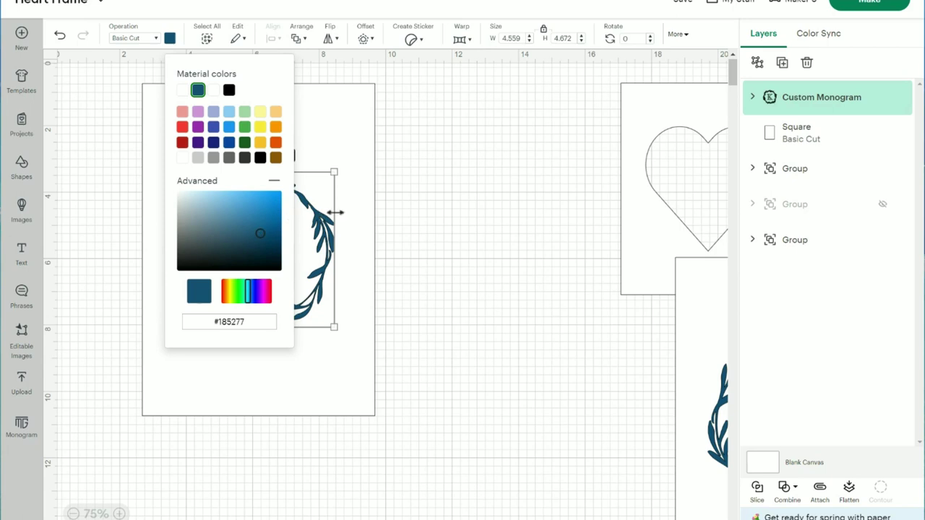
{"action": "left_click", "coordinate": [426, 246]}
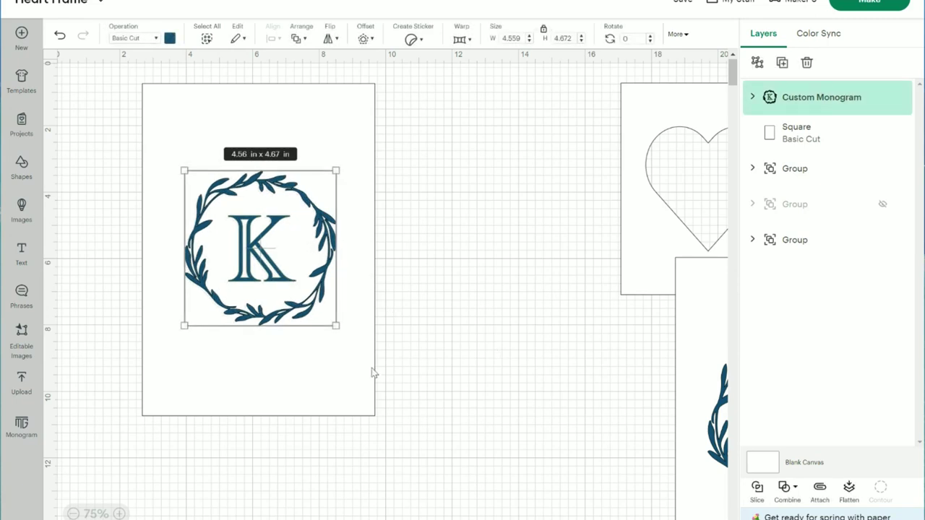
Step: Move the 7 × 10 in rectangle together with its monogram to the right to free up canvas space
{"action": "left_click_drag", "start_coordinate": [113, 156], "coordinate": [465, 326]}
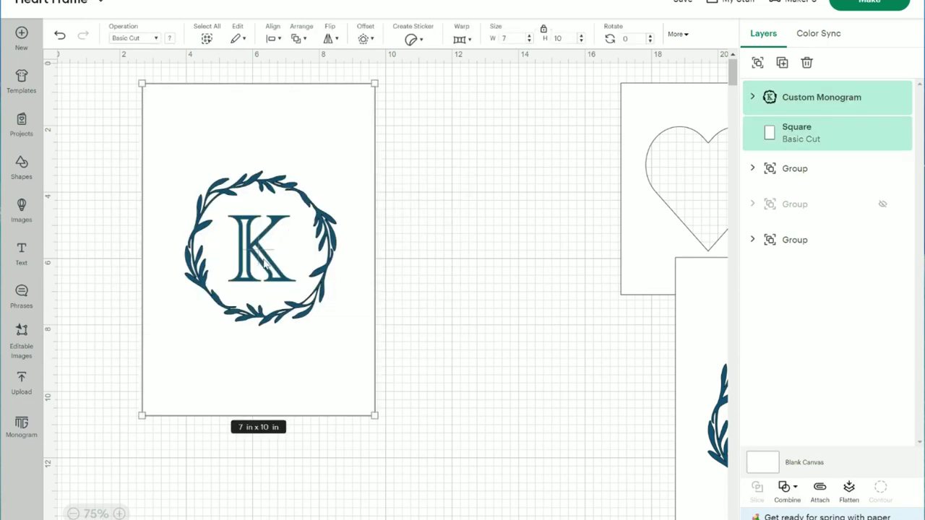
{"action": "left_click_drag", "start_coordinate": [262, 261], "coordinate": [547, 301]}
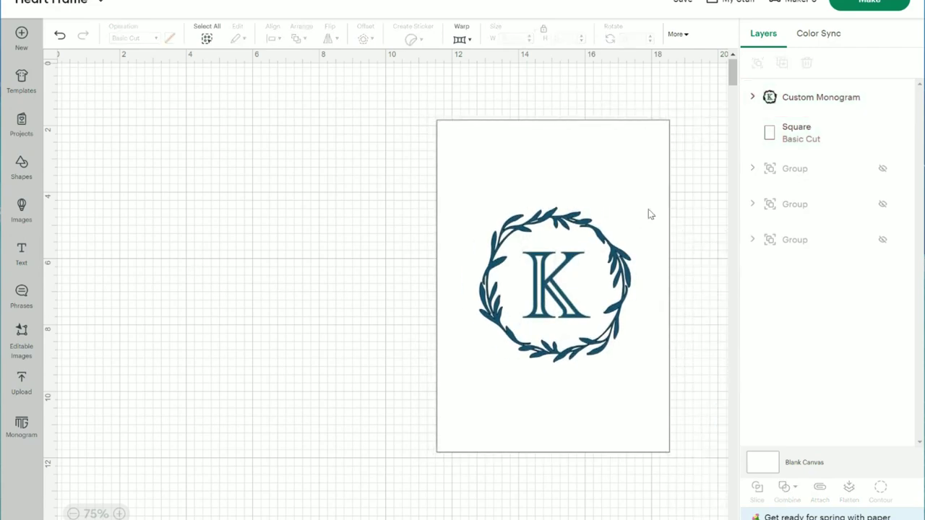
Step: Add a square shape, make it a white 8.375 × 6.375 in rectangle, and expand the reference heart frame group's layers
{"action": "left_click", "coordinate": [22, 166]}
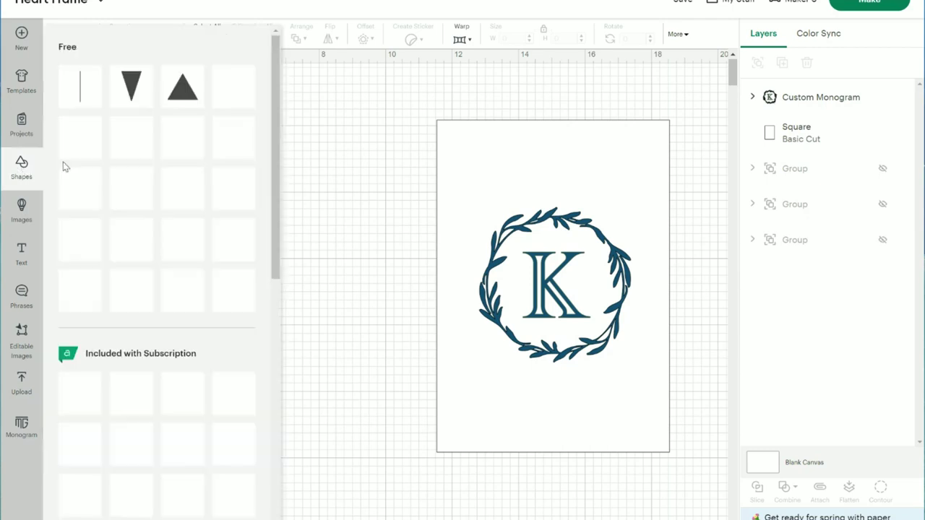
{"action": "left_click", "coordinate": [179, 241]}
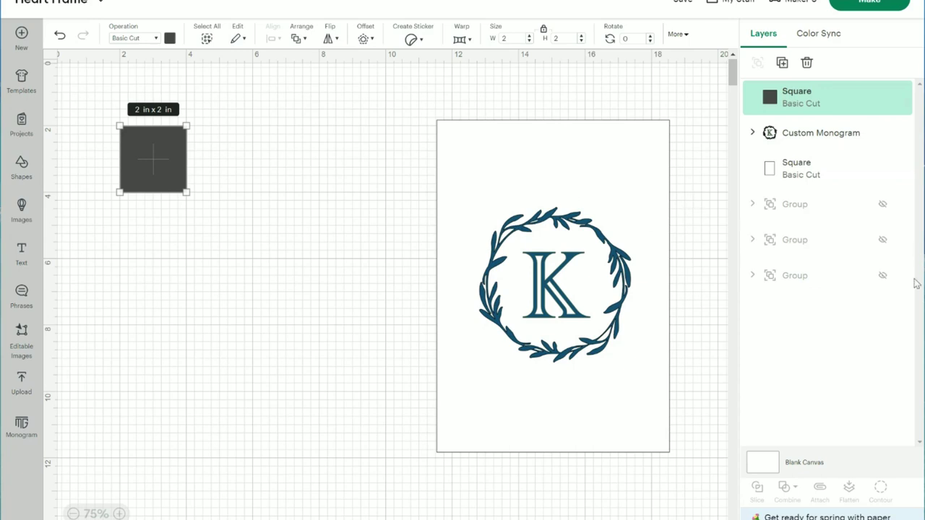
{"action": "left_click", "coordinate": [753, 276]}
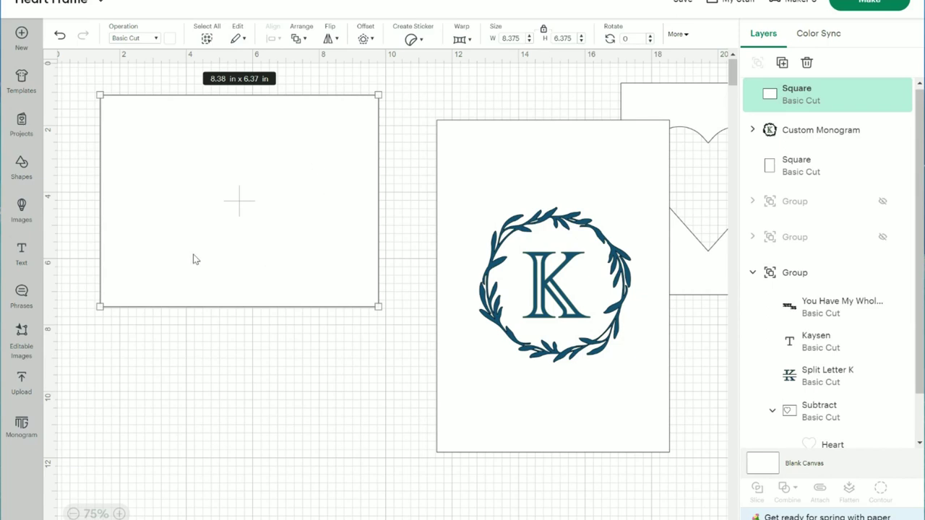
Step: Add a heart shape on the new rectangle and set its width to 3.75 in like the reference heart, keeping its proportions locked
{"action": "left_click", "coordinate": [23, 165]}
{"action": "left_click", "coordinate": [81, 187]}
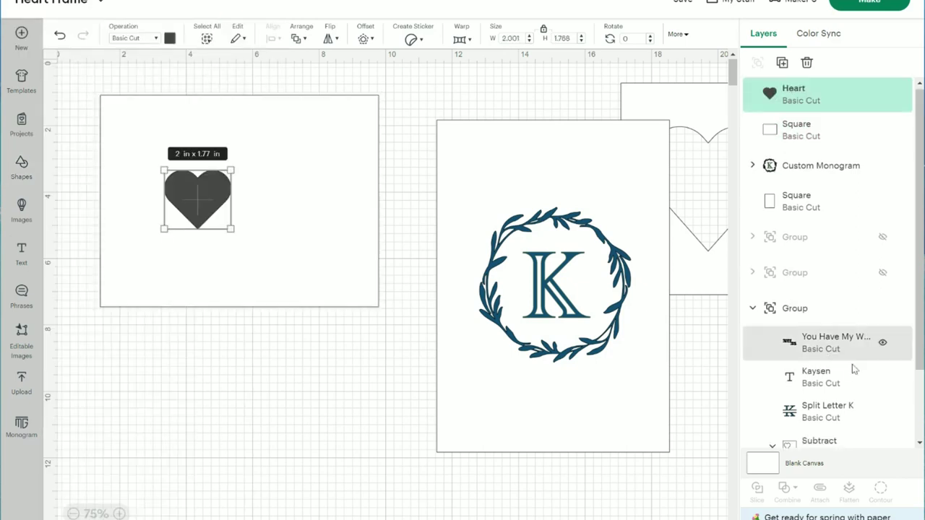
{"action": "scroll", "coordinate": [794, 378], "scroll_direction": "down", "scroll_amount": 3}
{"action": "left_click", "coordinate": [836, 397]}
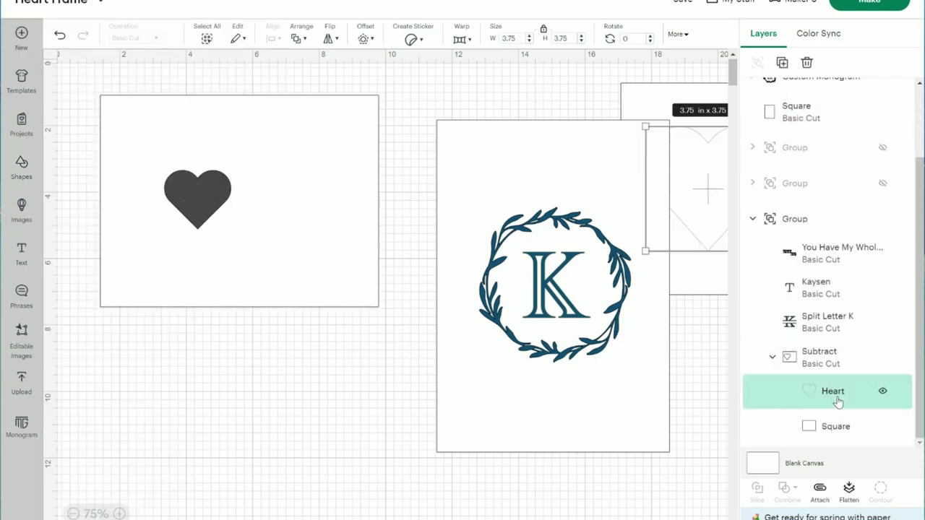
{"action": "left_click", "coordinate": [204, 209]}
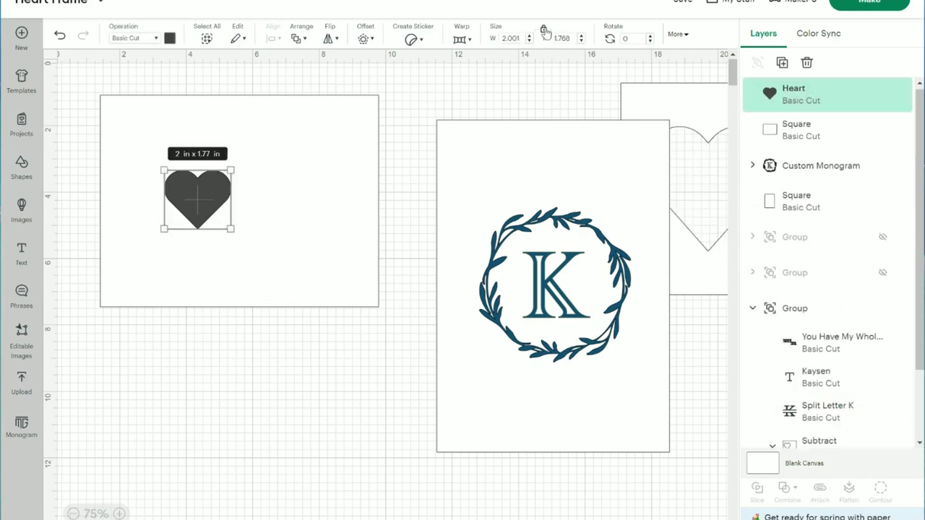
{"action": "left_click_drag", "start_coordinate": [525, 39], "coordinate": [501, 37]}
{"action": "type", "text": "3.75"}
{"action": "key", "text": "Return"}
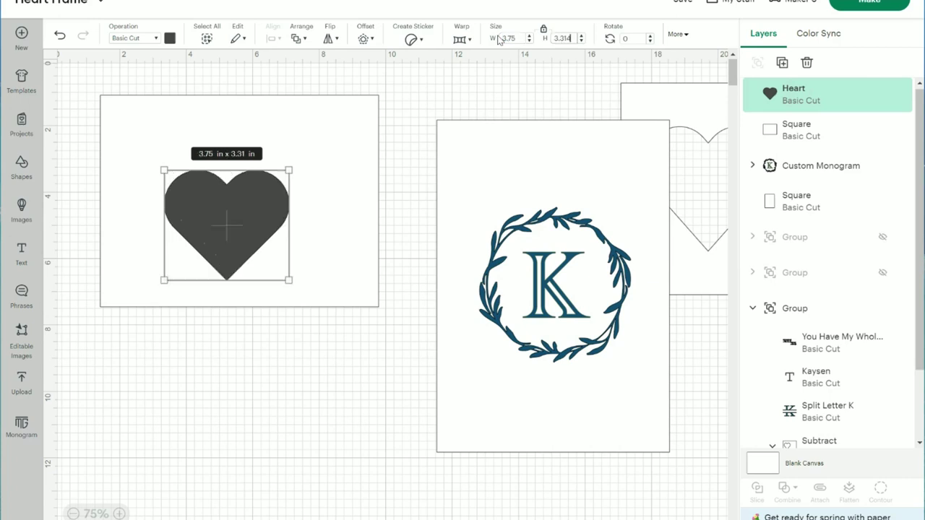
Step: Reposition the heart and the white rectangle so the heart sits inside the rectangle's left half
{"action": "left_click_drag", "start_coordinate": [227, 212], "coordinate": [166, 185]}
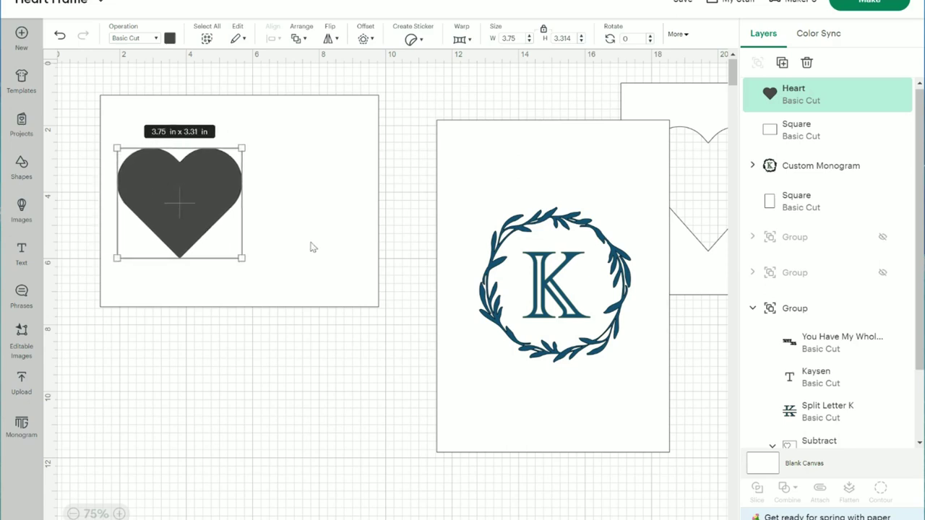
{"action": "left_click", "coordinate": [313, 158]}
{"action": "mouse_move", "coordinate": [313, 157]}
{"action": "left_mouse_down"}
{"action": "mouse_move", "coordinate": [331, 152]}
{"action": "mouse_move", "coordinate": [331, 161]}
{"action": "left_mouse_up"}
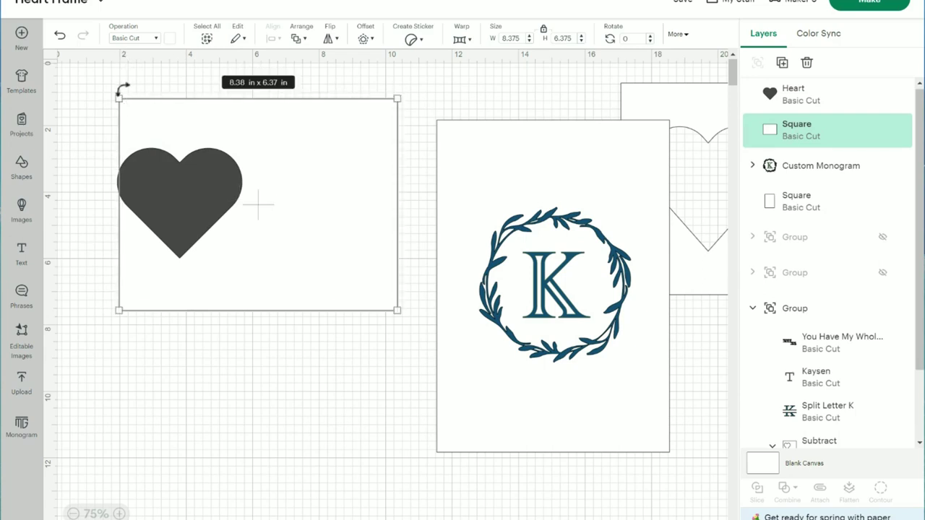
{"action": "left_click_drag", "start_coordinate": [186, 195], "coordinate": [206, 207]}
{"action": "left_click", "coordinate": [177, 194]}
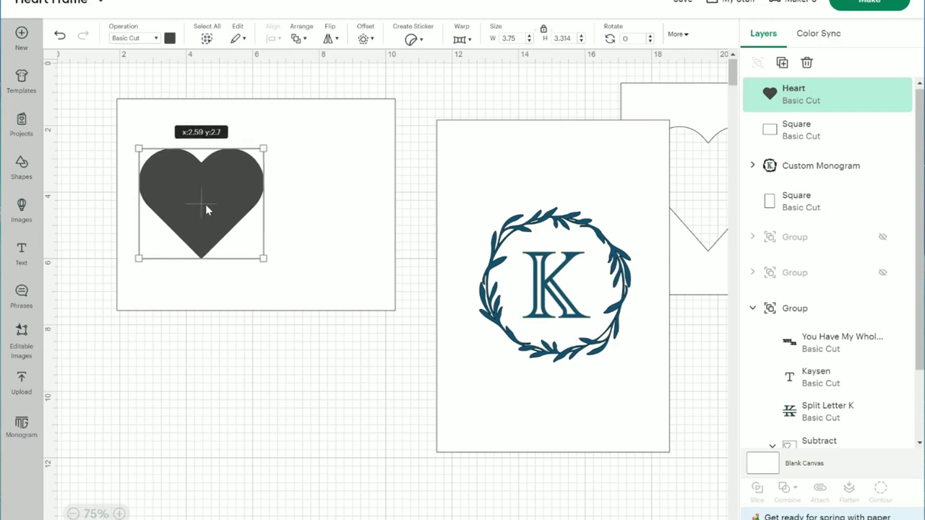
{"action": "left_click", "coordinate": [285, 370]}
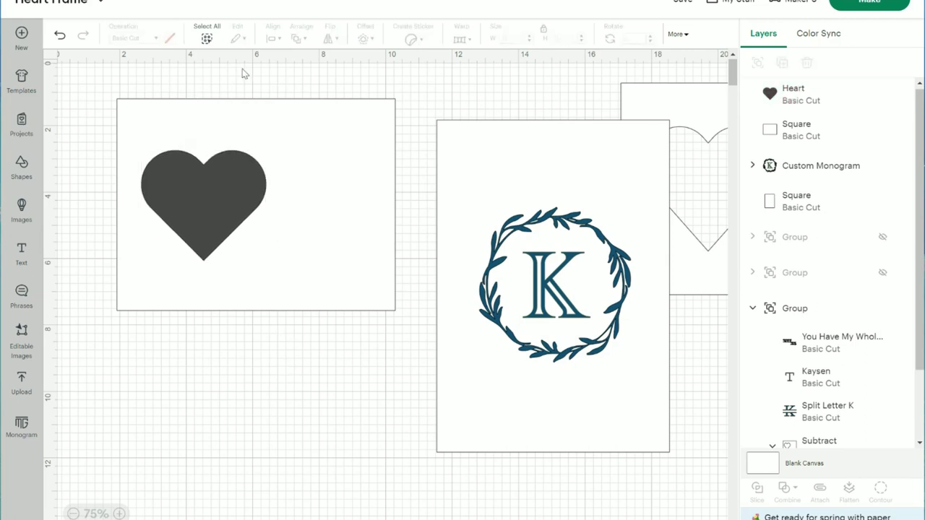
Step: Align the heart and the white rectangle to each other with the Center Vertically option
{"action": "left_click_drag", "start_coordinate": [224, 75], "coordinate": [234, 381]}
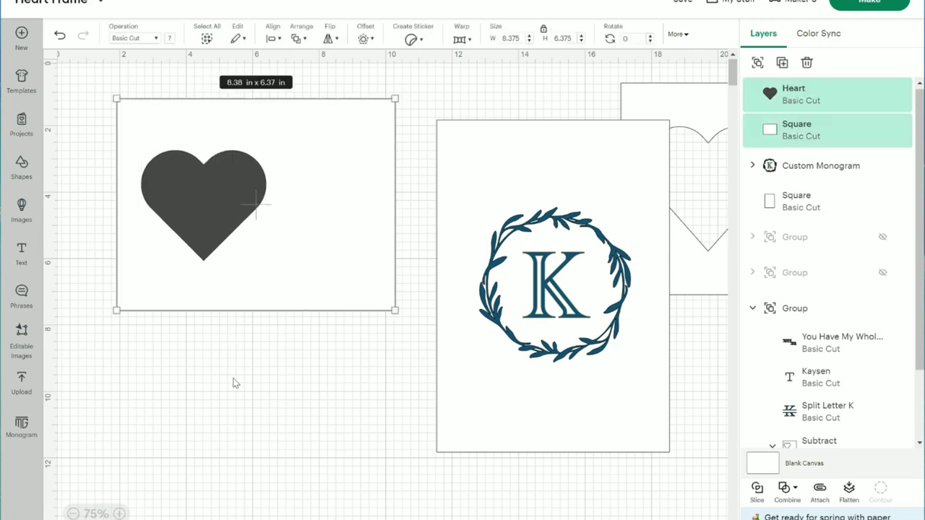
{"action": "left_click", "coordinate": [276, 39]}
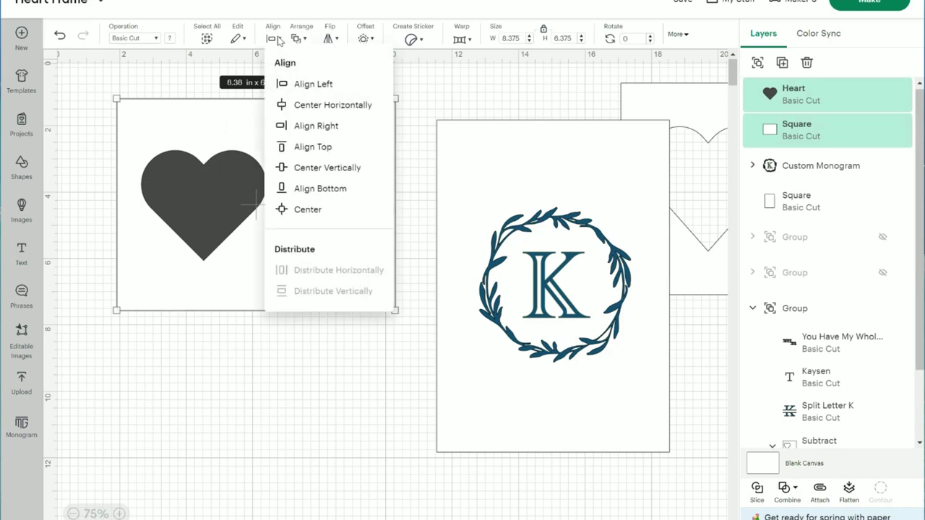
{"action": "left_click", "coordinate": [312, 169]}
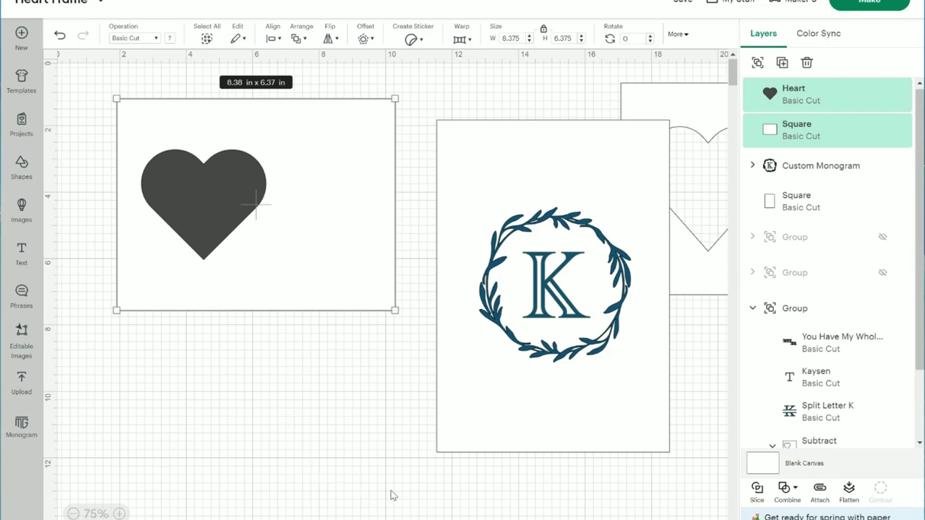
Step: Subtract the heart from the white rectangle to cut a heart-shaped opening, and shift the result slightly down and left
{"action": "left_click", "coordinate": [793, 492]}
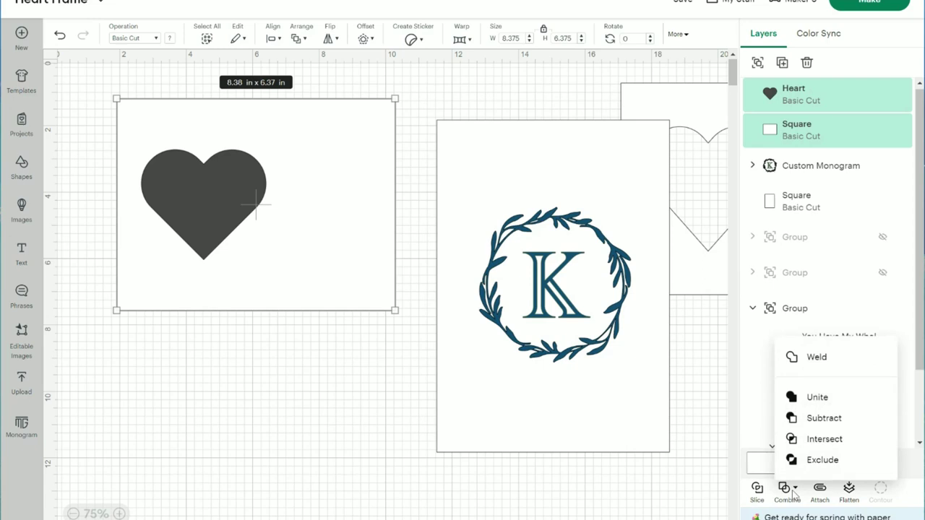
{"action": "left_click", "coordinate": [814, 420]}
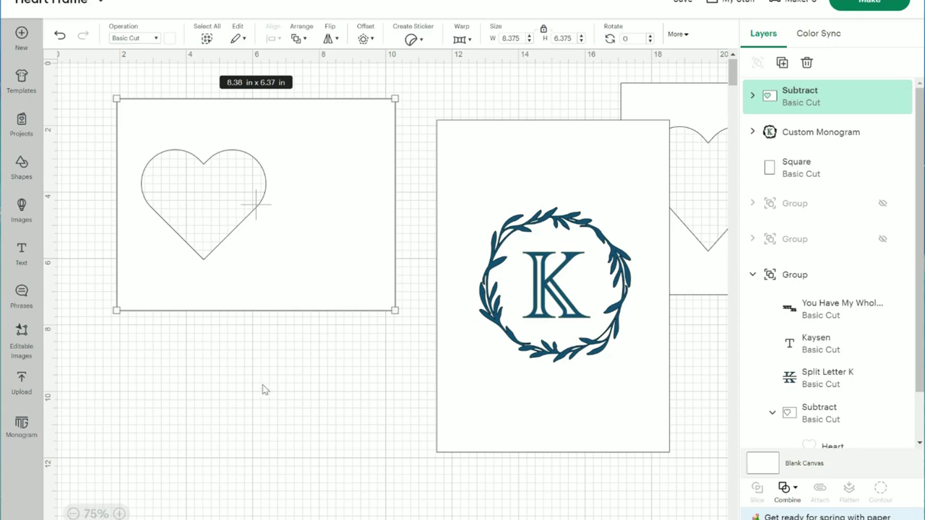
{"action": "key", "text": "ctrl+z"}
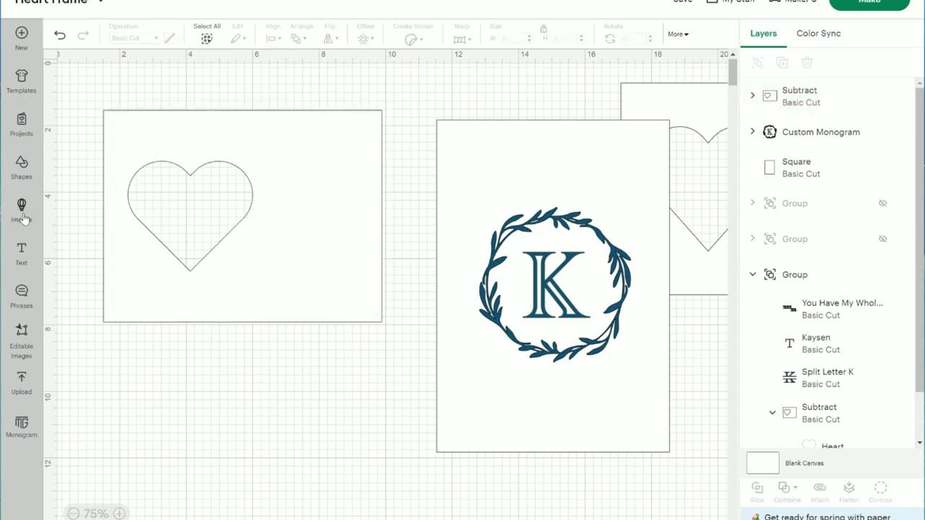
Step: Search the image library for "my whole heart"
{"action": "left_click", "coordinate": [22, 210]}
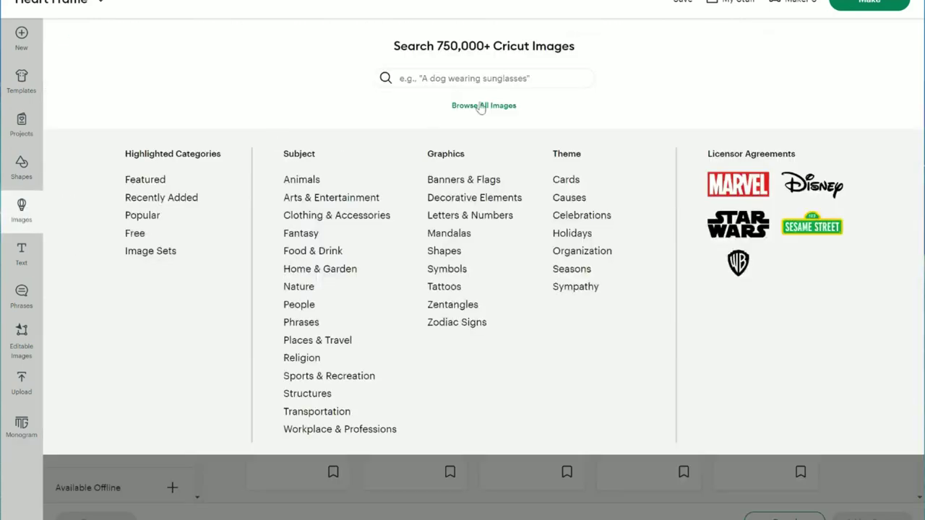
{"action": "left_click", "coordinate": [469, 77]}
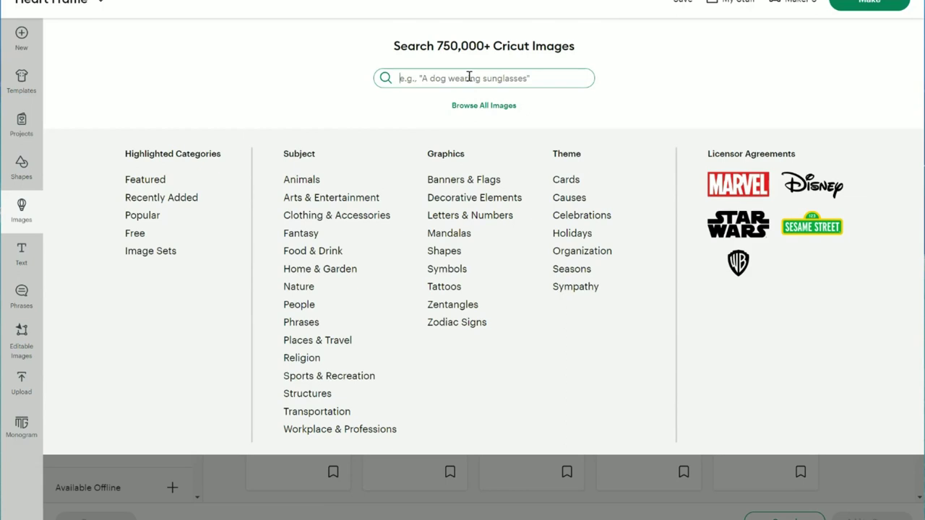
{"action": "type", "text": "m"}
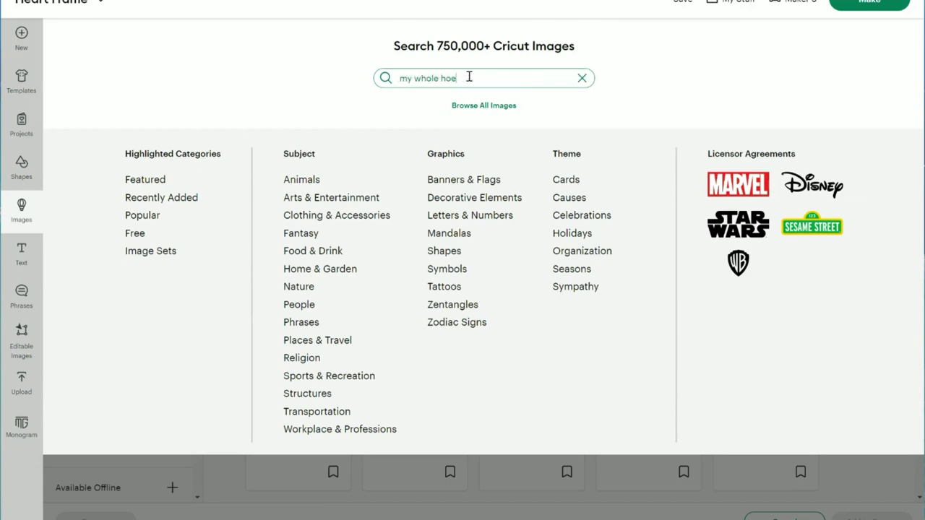
{"action": "type", "text": "y whole heart"}
{"action": "key", "text": "Return"}
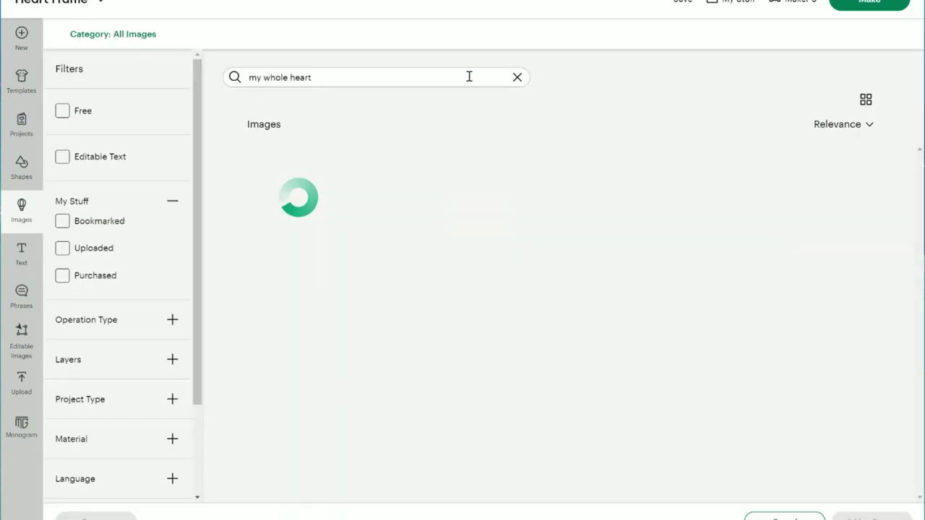
Step: Find the staggered "You have my whole heart for my whole life" image among the results and add it to the canvas
{"action": "scroll", "coordinate": [787, 336], "scroll_direction": "down", "scroll_amount": 2}
{"action": "scroll", "coordinate": [788, 336], "scroll_direction": "down", "scroll_amount": 4}
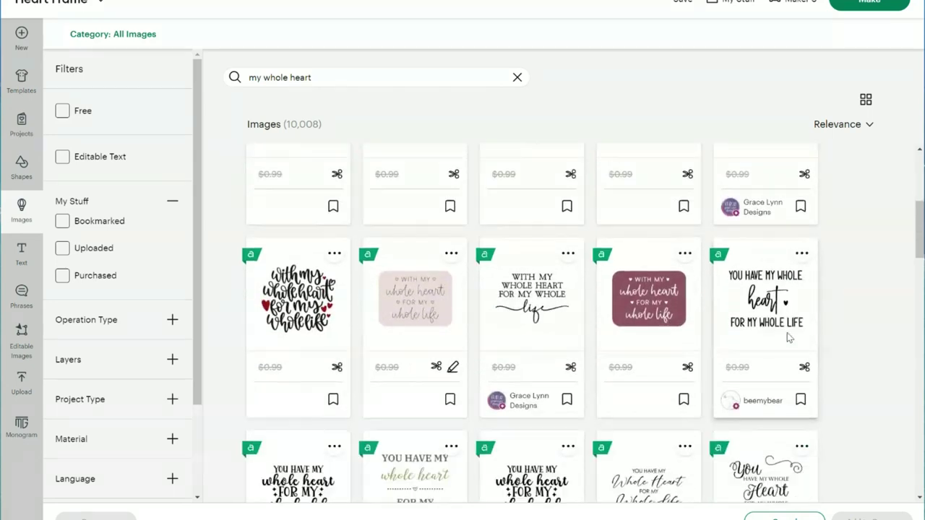
{"action": "scroll", "coordinate": [787, 337], "scroll_direction": "down", "scroll_amount": 3}
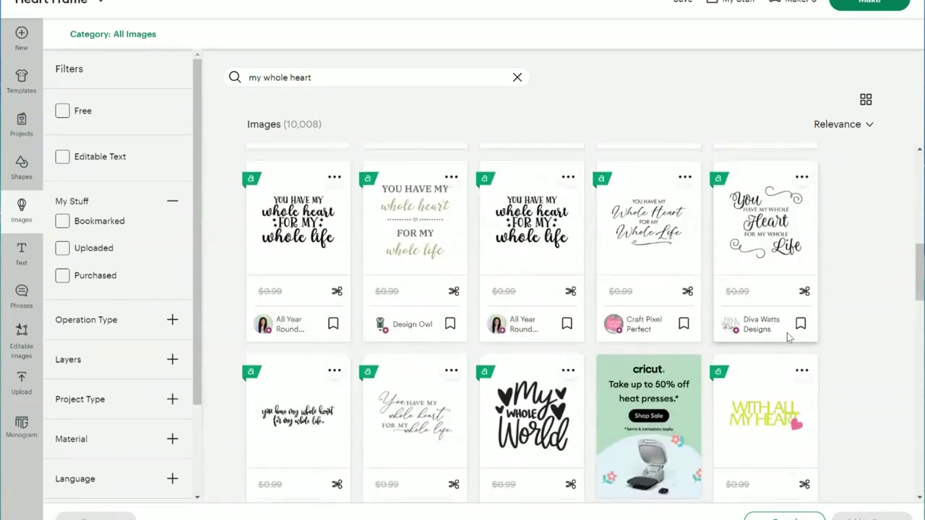
{"action": "scroll", "coordinate": [787, 332], "scroll_direction": "down", "scroll_amount": 5}
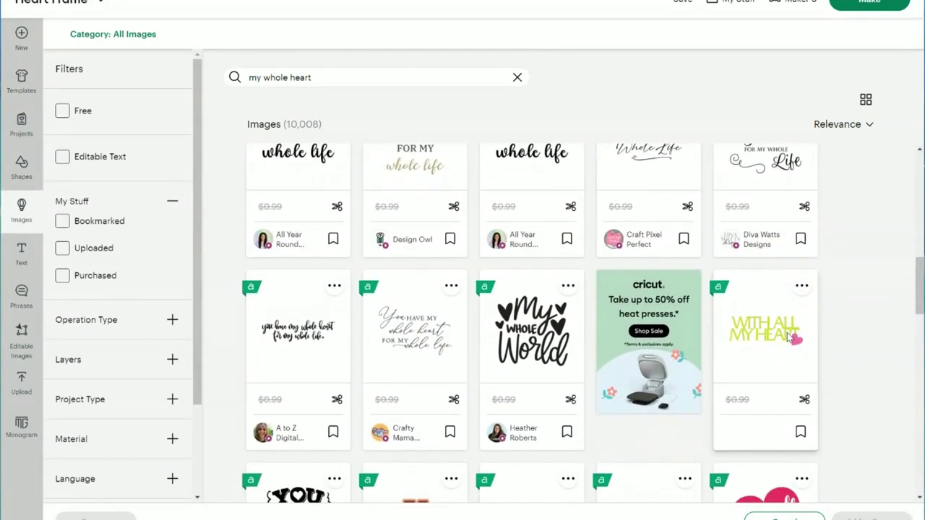
{"action": "scroll", "coordinate": [787, 332], "scroll_direction": "down", "scroll_amount": 2}
{"action": "scroll", "coordinate": [787, 333], "scroll_direction": "up", "scroll_amount": 3}
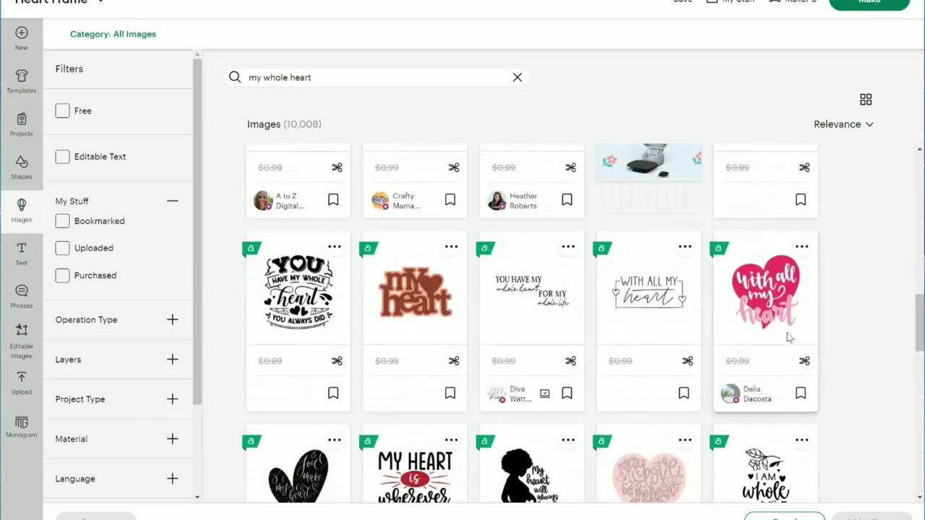
{"action": "left_click", "coordinate": [536, 320]}
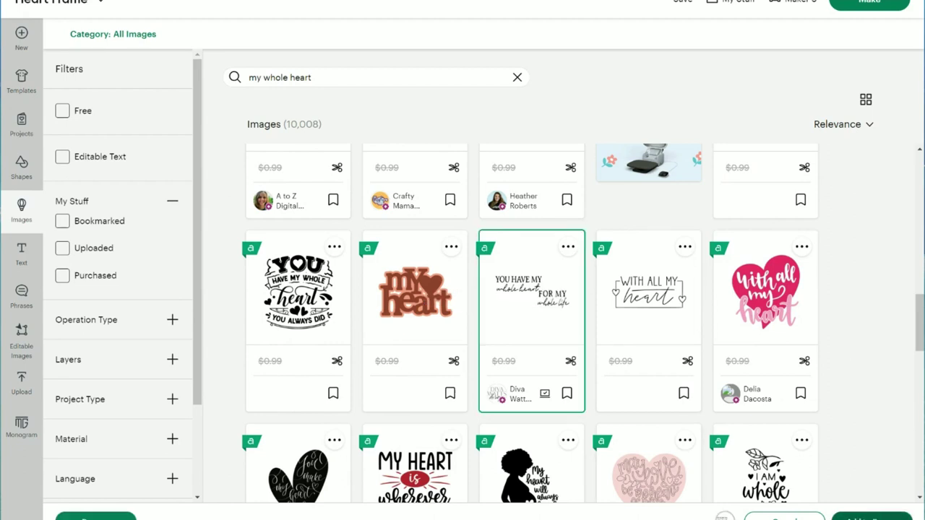
{"action": "left_click", "coordinate": [871, 518]}
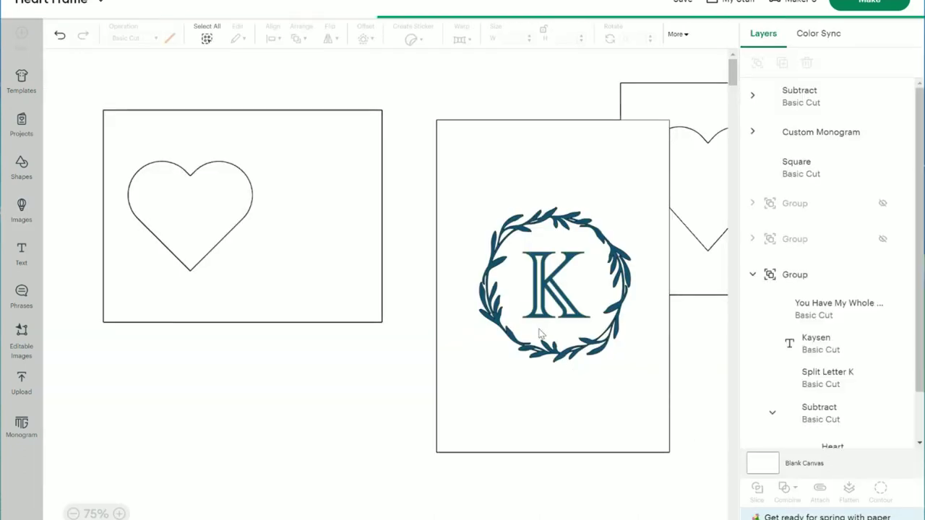
Step: Scale the phrase to about 3.6 × 1.57 in and place it in the lower right corner of the heart cut-out rectangle
{"action": "left_click_drag", "start_coordinate": [383, 216], "coordinate": [227, 144]}
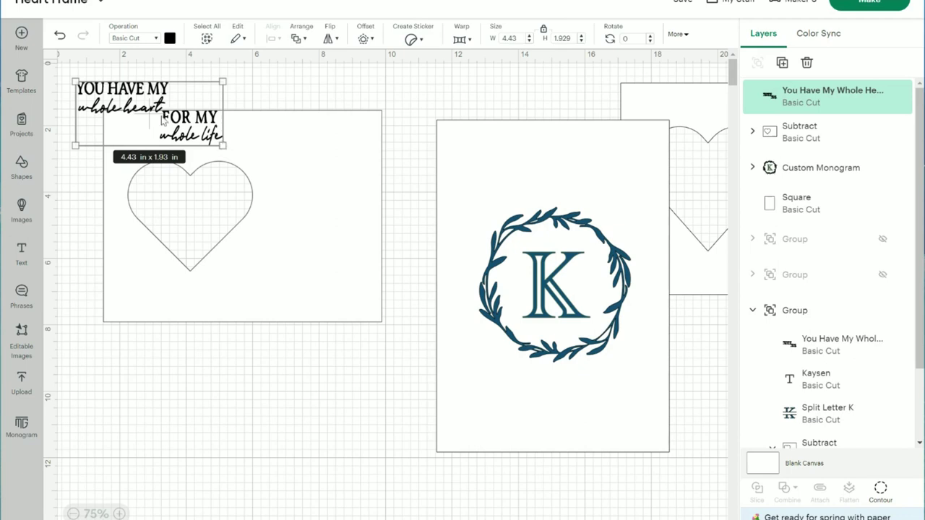
{"action": "left_click_drag", "start_coordinate": [146, 121], "coordinate": [298, 288]}
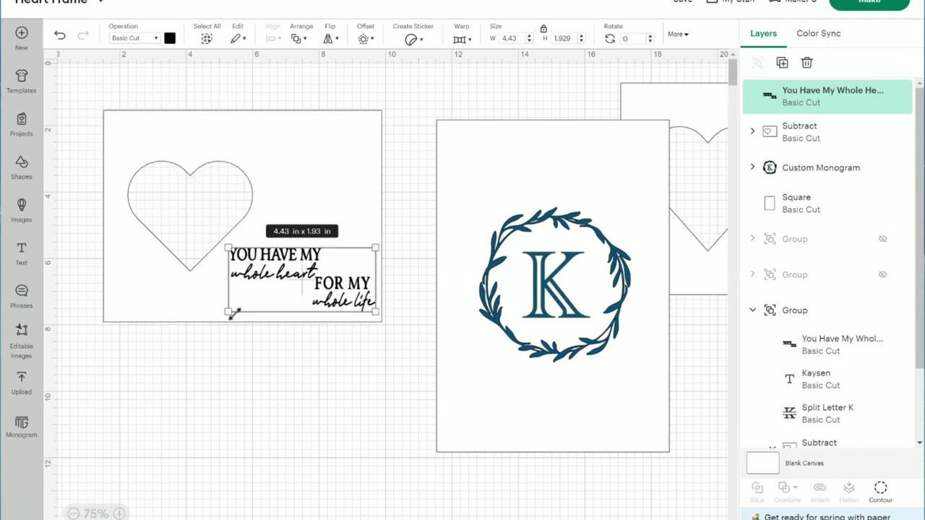
{"action": "left_click_drag", "start_coordinate": [232, 315], "coordinate": [259, 302]}
{"action": "left_click_drag", "start_coordinate": [314, 270], "coordinate": [308, 281]}
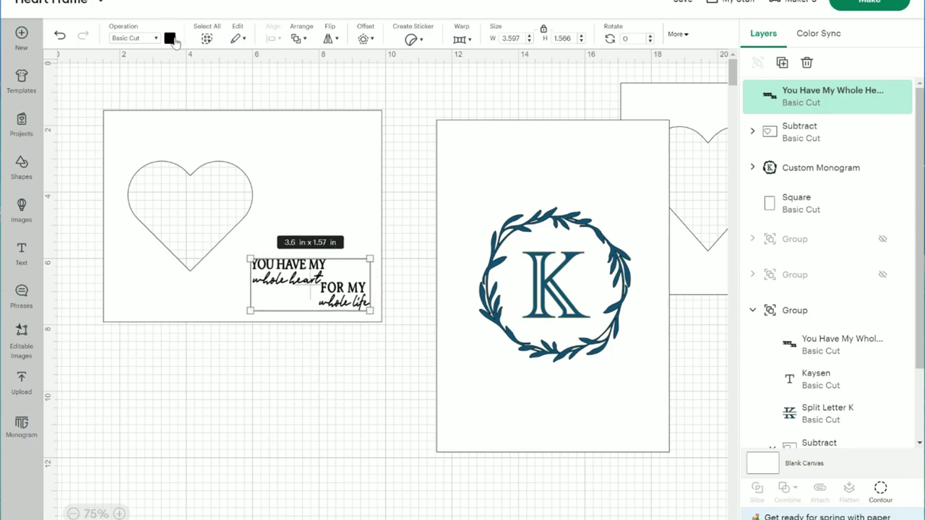
Step: Recolor the phrase dark blue to match the wreath monogram
{"action": "left_click", "coordinate": [169, 39]}
{"action": "left_click", "coordinate": [197, 93]}
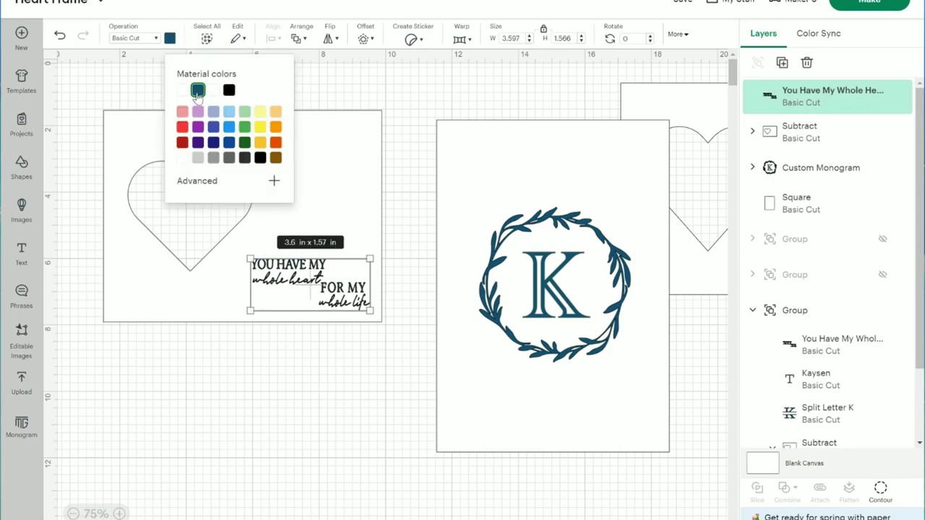
{"action": "left_click", "coordinate": [292, 409]}
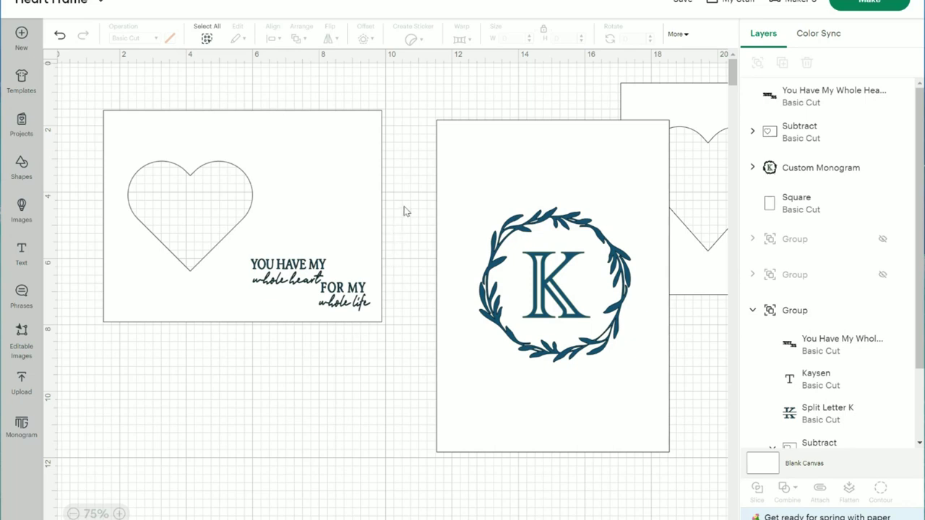
Step: Group the phrase with the heart cut-out rectangle and shift the group slightly up and right
{"action": "left_click_drag", "start_coordinate": [405, 213], "coordinate": [257, 386]}
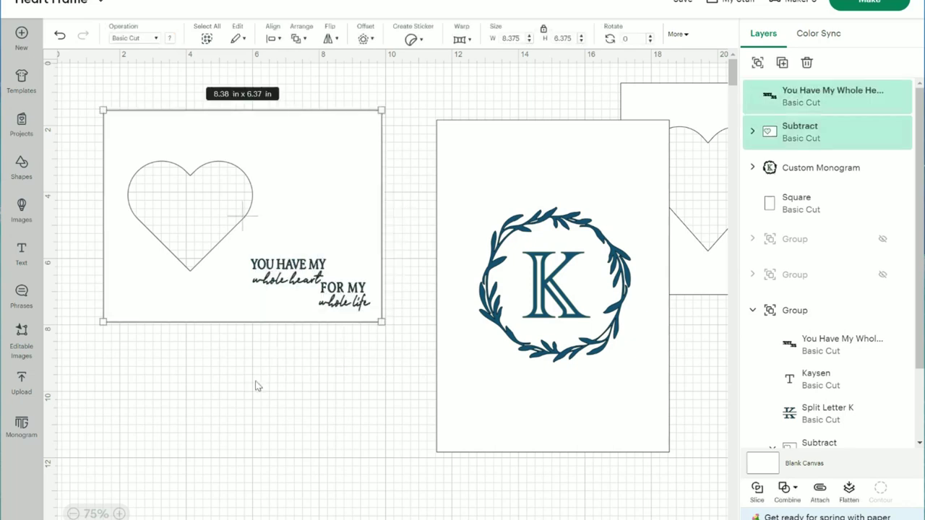
{"action": "left_click", "coordinate": [757, 63]}
{"action": "mouse_move", "coordinate": [299, 187]}
{"action": "left_mouse_down"}
{"action": "mouse_move", "coordinate": [294, 242]}
{"action": "mouse_move", "coordinate": [289, 175]}
{"action": "left_mouse_up"}
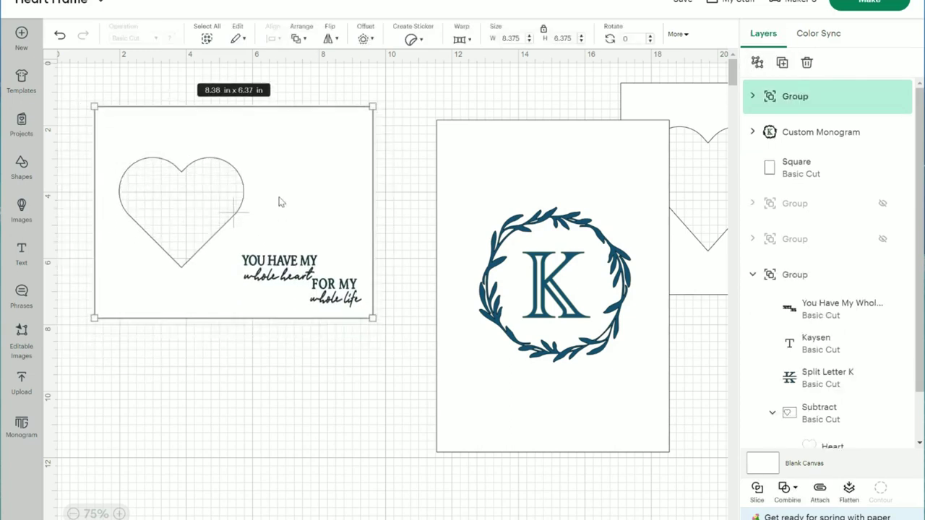
{"action": "left_click_drag", "start_coordinate": [240, 252], "coordinate": [253, 237]}
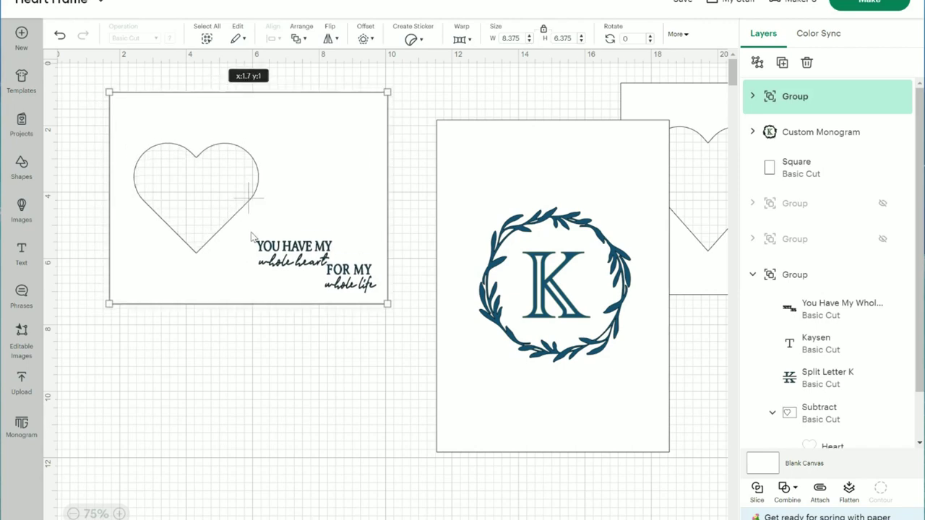
{"action": "left_click", "coordinate": [211, 374]}
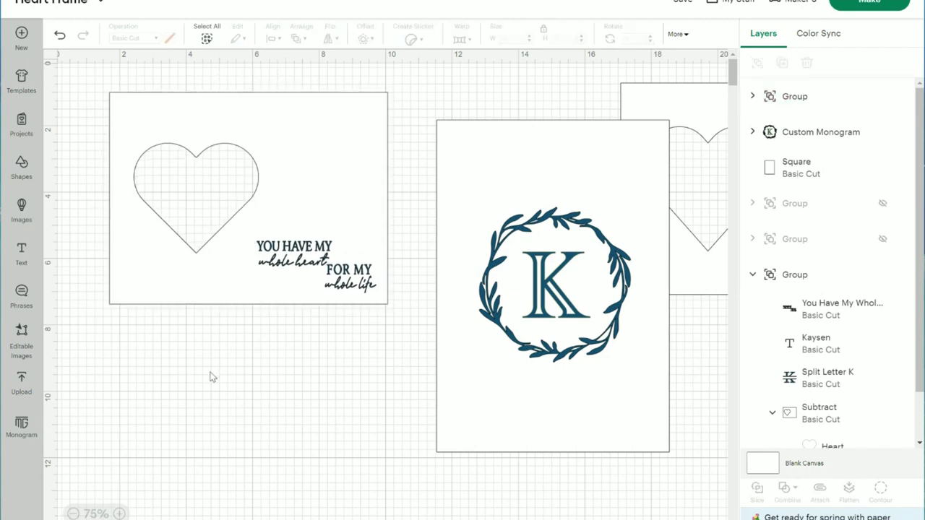
Step: Browse the image library results for "k" for a suitable letter design
{"action": "left_click", "coordinate": [24, 209]}
{"action": "left_click", "coordinate": [443, 105]}
{"action": "scroll", "coordinate": [547, 390], "scroll_direction": "down", "scroll_amount": 5}
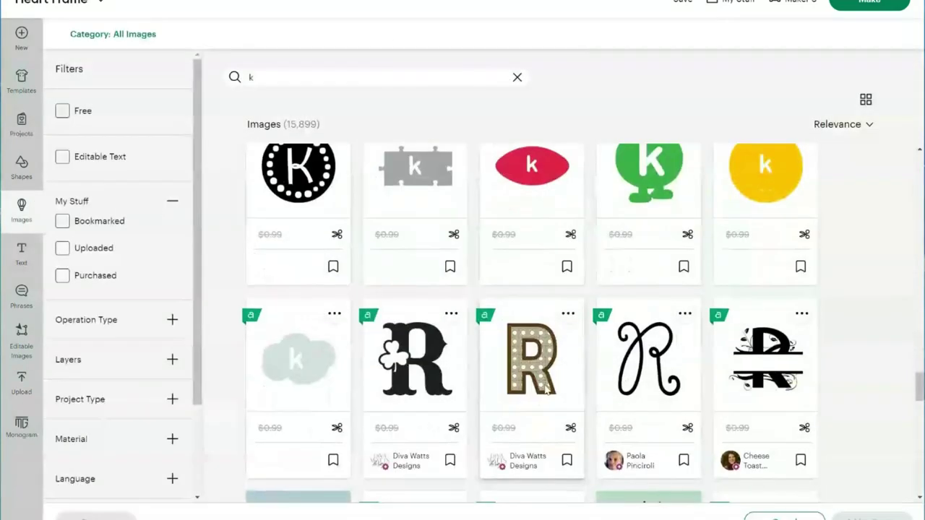
{"action": "scroll", "coordinate": [547, 391], "scroll_direction": "up", "scroll_amount": 6}
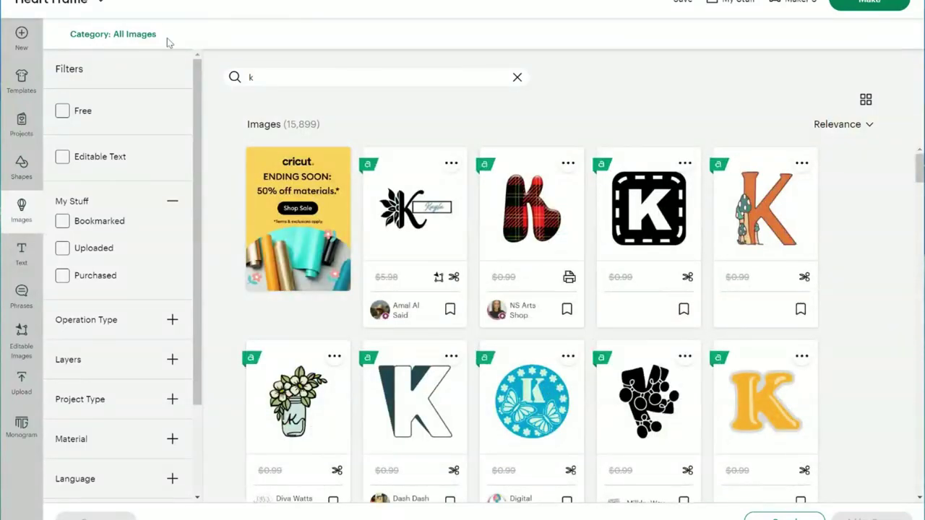
Step: Change the image search to "sliced K"
{"action": "left_click", "coordinate": [255, 79]}
{"action": "key", "text": "BackSpace"}
{"action": "type", "text": "slid"}
{"action": "type", "text": "ed"}
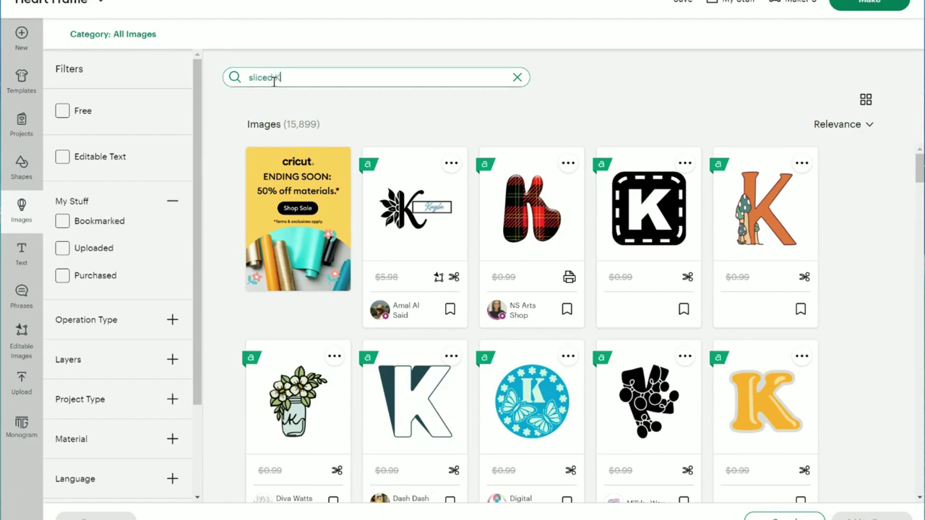
{"action": "type", "text": " K"}
{"action": "key", "text": "Return"}
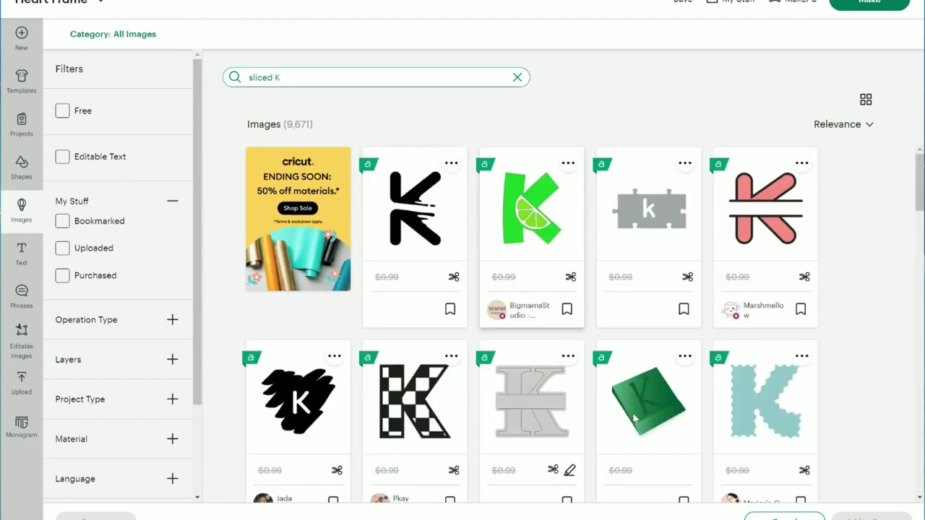
Step: Add the Split Letter K image at a reduced size above the phrase, to the right of the heart opening
{"action": "scroll", "coordinate": [651, 419], "scroll_direction": "down", "scroll_amount": 8}
{"action": "scroll", "coordinate": [676, 412], "scroll_direction": "down", "scroll_amount": 5}
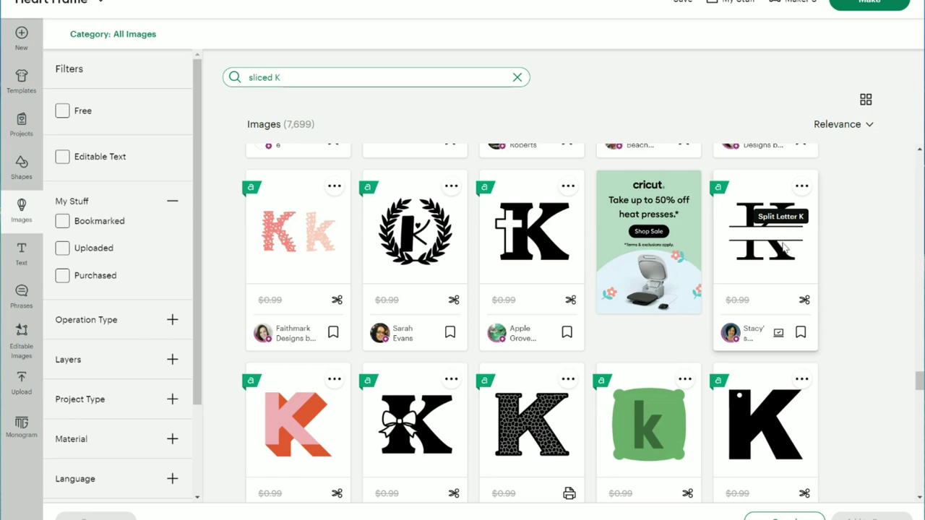
{"action": "left_click", "coordinate": [782, 277]}
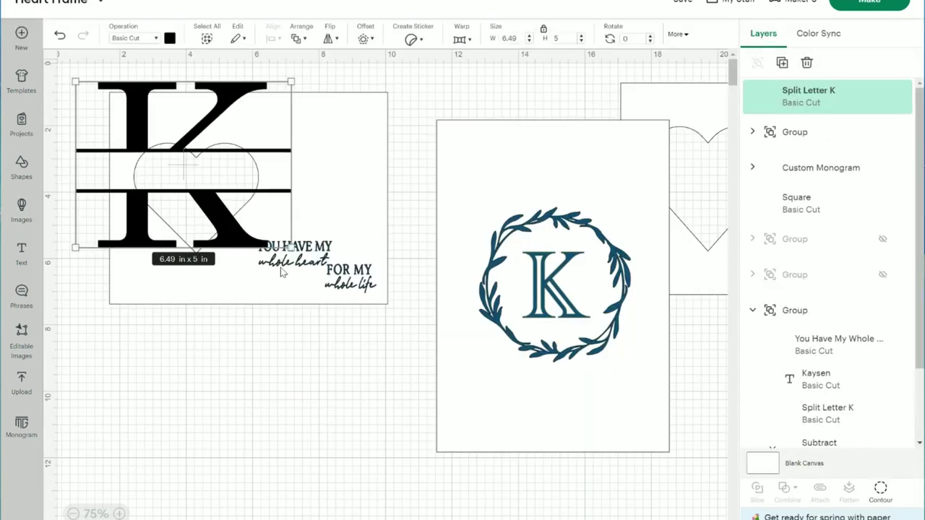
{"action": "left_click_drag", "start_coordinate": [290, 247], "coordinate": [184, 165]}
{"action": "left_click_drag", "start_coordinate": [138, 119], "coordinate": [339, 170]}
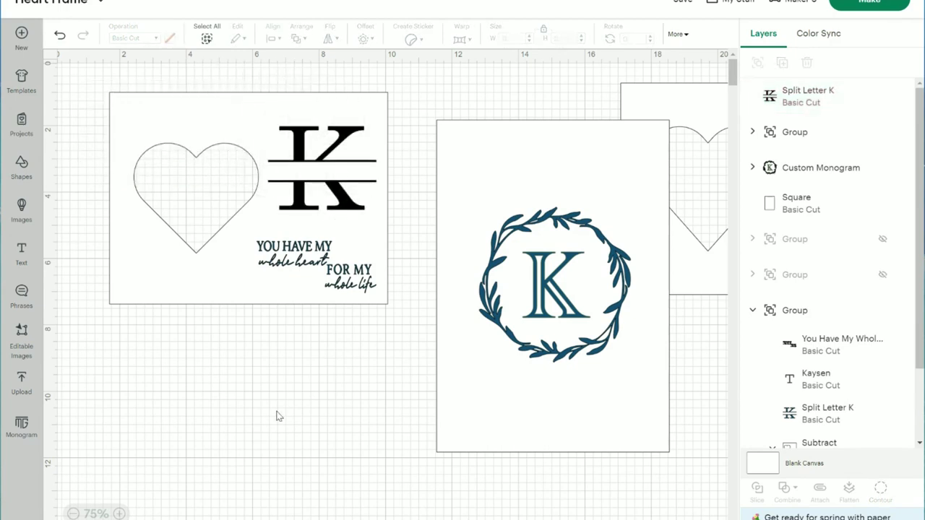
Step: Add a text object containing the family name in the empty area below the heart cut-out rectangle
{"action": "left_click", "coordinate": [20, 253]}
{"action": "left_click", "coordinate": [150, 275]}
{"action": "left_click", "coordinate": [184, 379]}
{"action": "left_click_drag", "start_coordinate": [147, 275], "coordinate": [206, 353]}
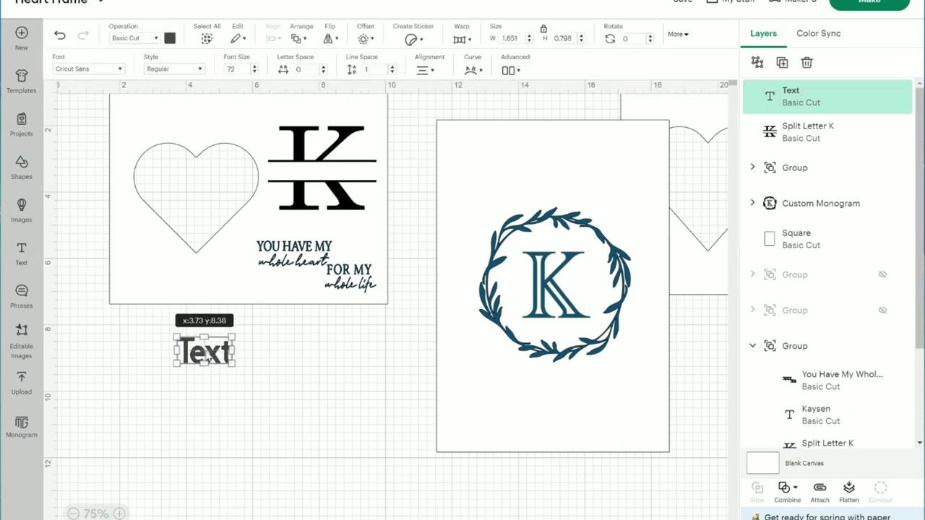
{"action": "double_click", "coordinate": [206, 352]}
{"action": "type", "text": "Kaysen"}
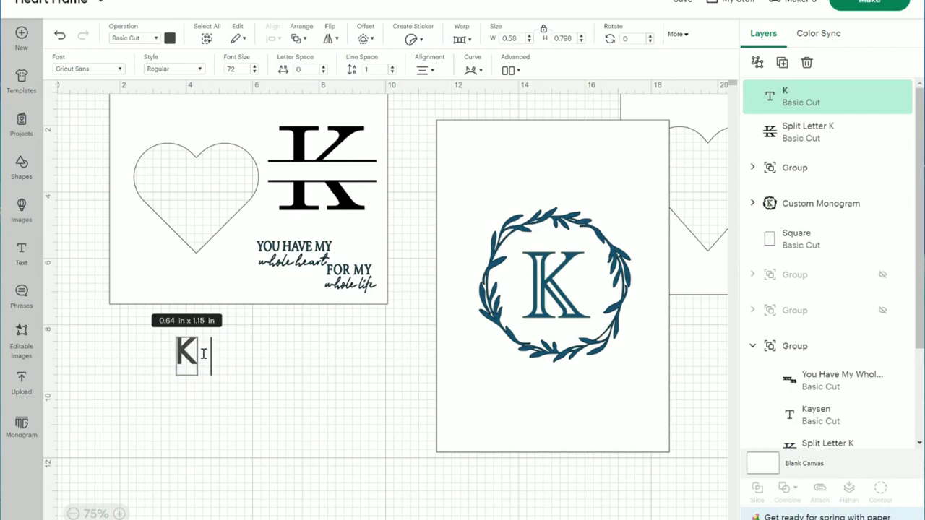
{"action": "left_click", "coordinate": [265, 417]}
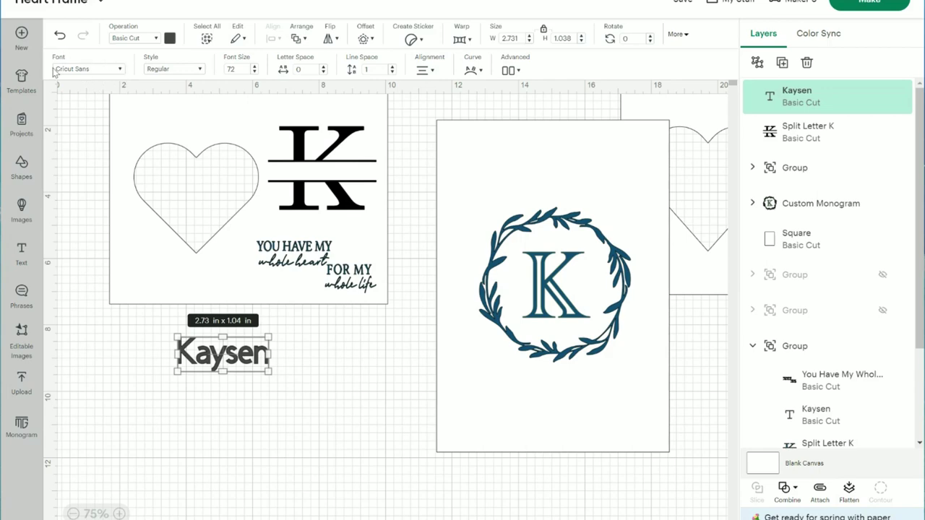
Step: Search the fonts for "script" and apply BFC Farmhouse Christmas to the family name text
{"action": "left_click", "coordinate": [120, 70]}
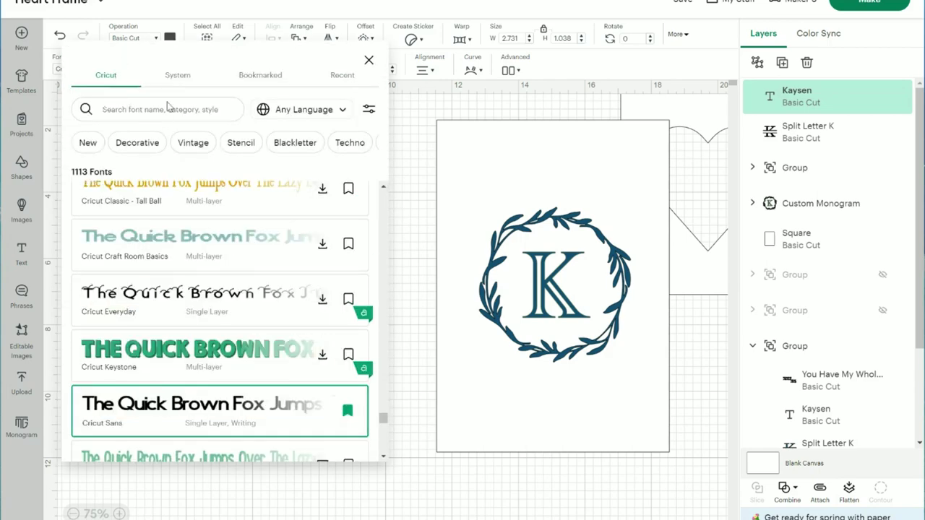
{"action": "type", "text": "script"}
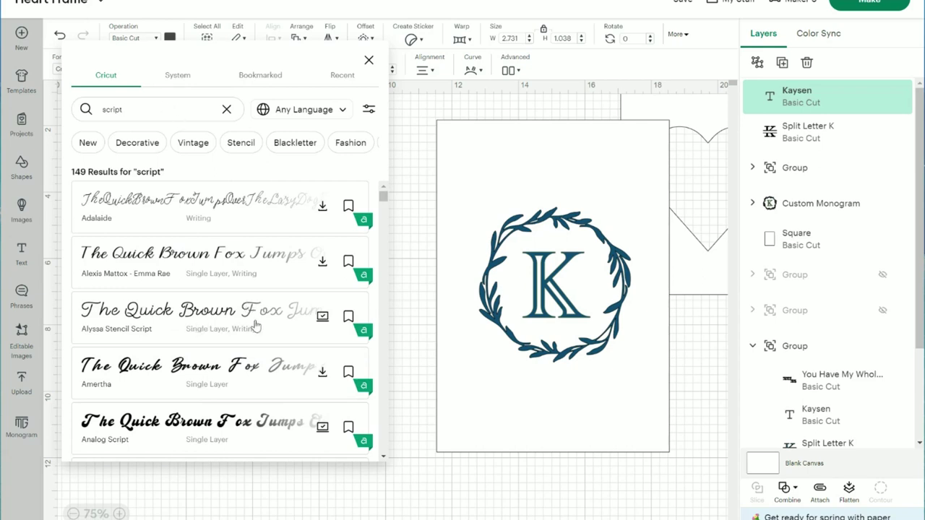
{"action": "scroll", "coordinate": [255, 326], "scroll_direction": "down", "scroll_amount": 1}
{"action": "scroll", "coordinate": [254, 326], "scroll_direction": "down", "scroll_amount": 1}
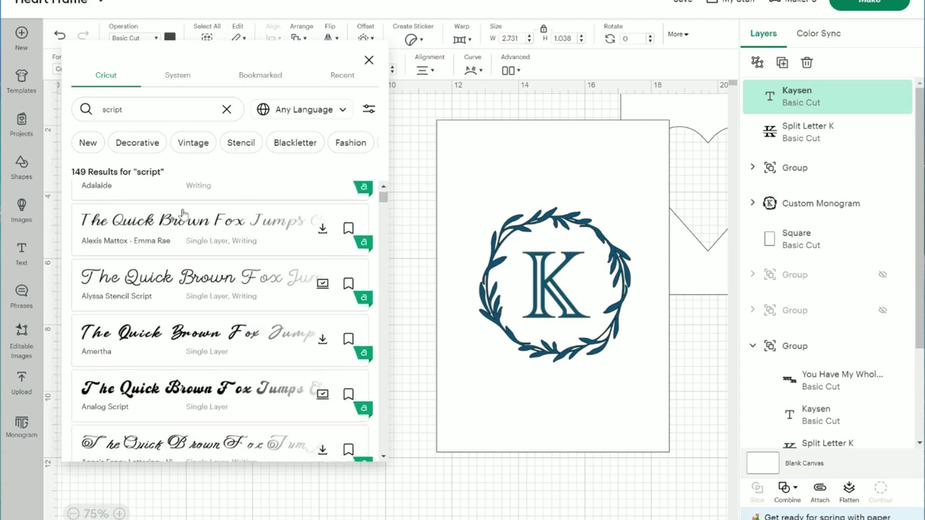
{"action": "scroll", "coordinate": [249, 325], "scroll_direction": "down", "scroll_amount": 4}
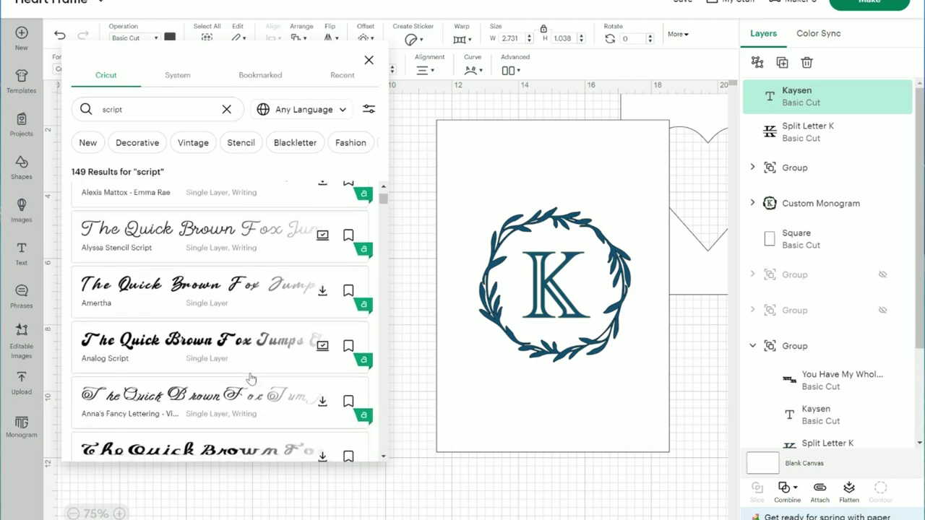
{"action": "scroll", "coordinate": [251, 379], "scroll_direction": "down", "scroll_amount": 15}
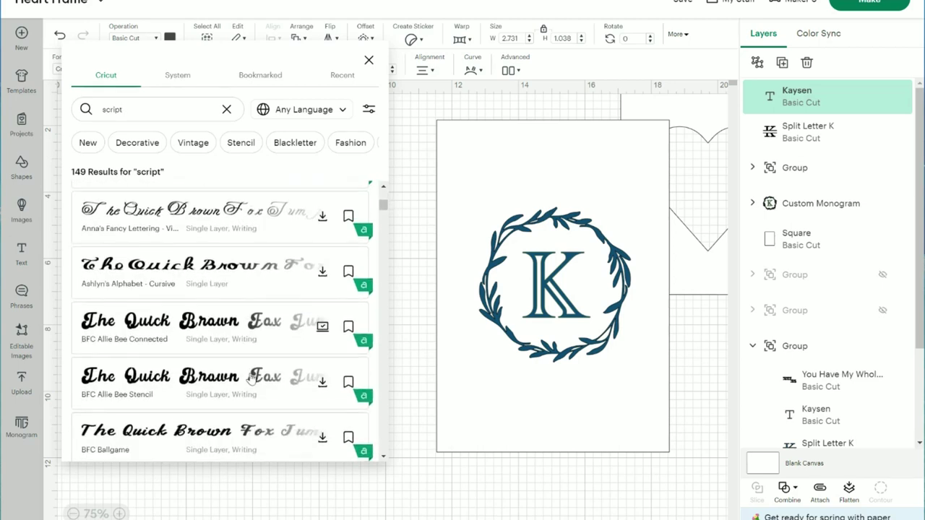
{"action": "scroll", "coordinate": [250, 379], "scroll_direction": "down", "scroll_amount": 12}
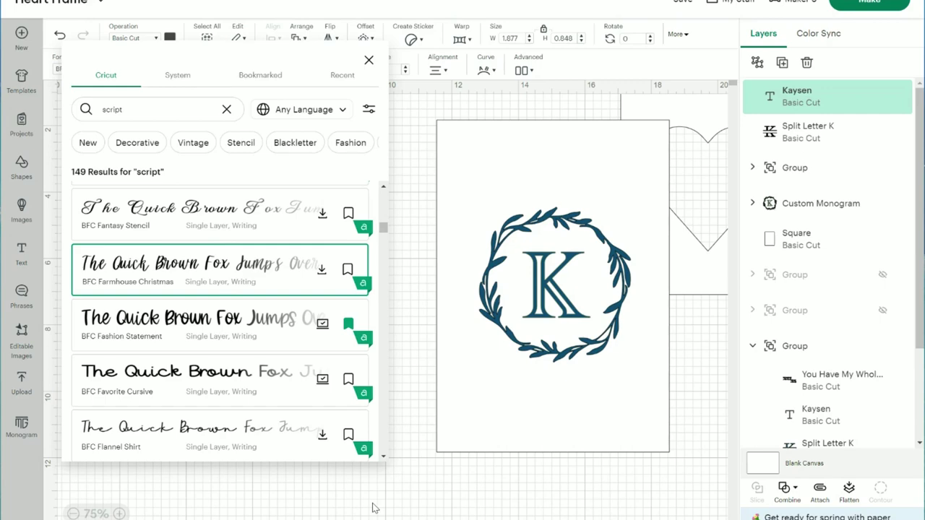
Step: Place the family name over the split K at about 2.94 × 1.33 in, tilted slightly upward with a 353.85° rotation
{"action": "left_click", "coordinate": [375, 508]}
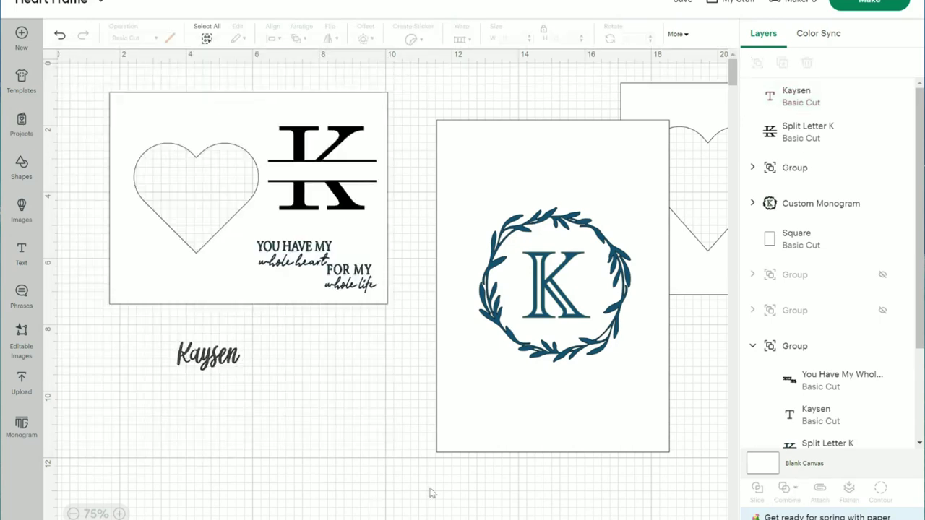
{"action": "left_click_drag", "start_coordinate": [203, 366], "coordinate": [389, 208]}
{"action": "left_click_drag", "start_coordinate": [344, 187], "coordinate": [330, 176]}
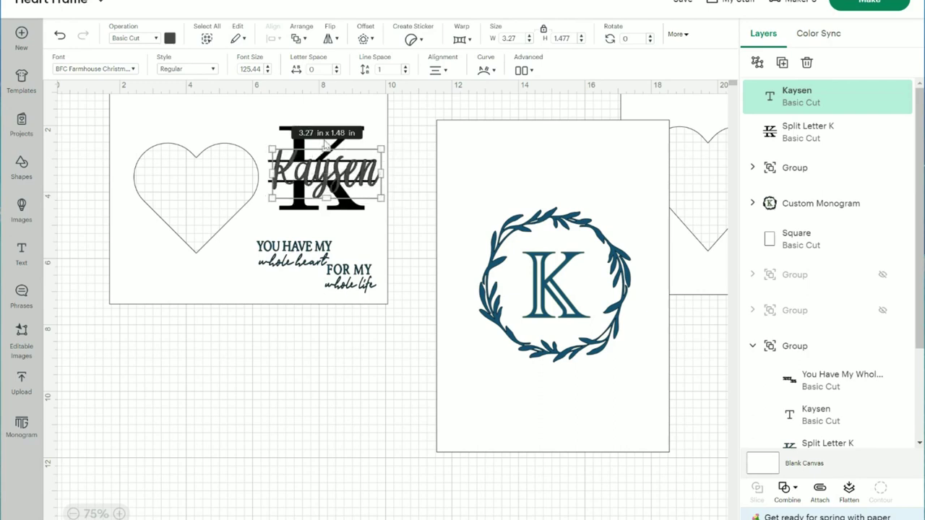
{"action": "left_click_drag", "start_coordinate": [393, 144], "coordinate": [389, 138]}
{"action": "left_click_drag", "start_coordinate": [334, 168], "coordinate": [334, 166]}
{"action": "left_click_drag", "start_coordinate": [383, 189], "coordinate": [326, 181]}
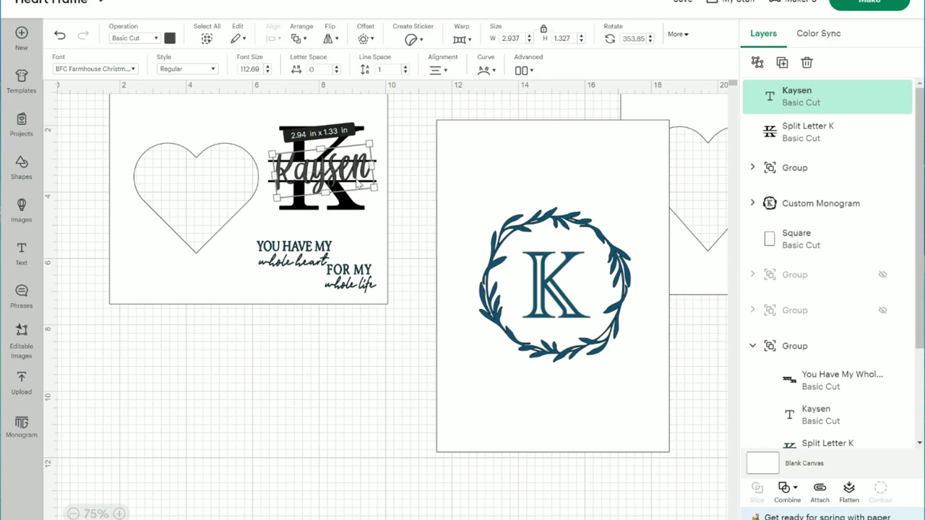
Step: Change the family name's material colour to white
{"action": "left_click", "coordinate": [170, 38]}
{"action": "left_click", "coordinate": [184, 93]}
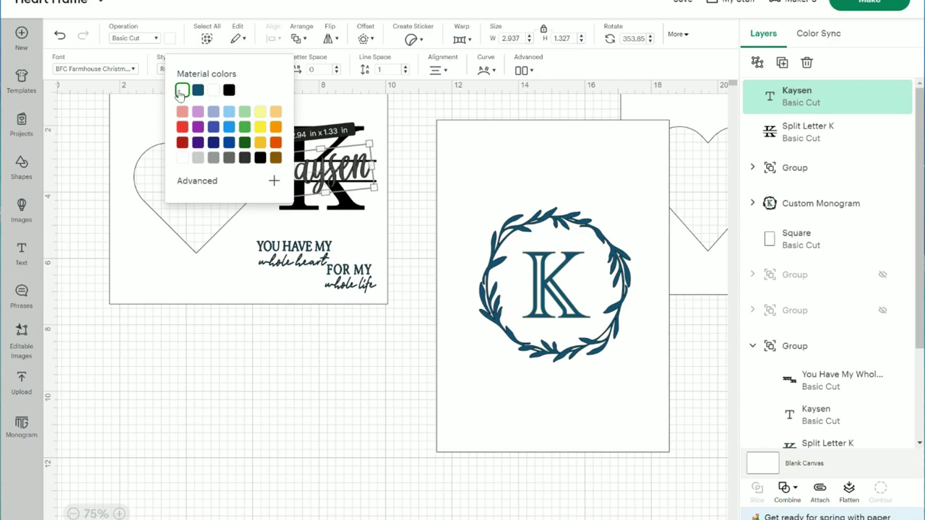
{"action": "left_click", "coordinate": [339, 440]}
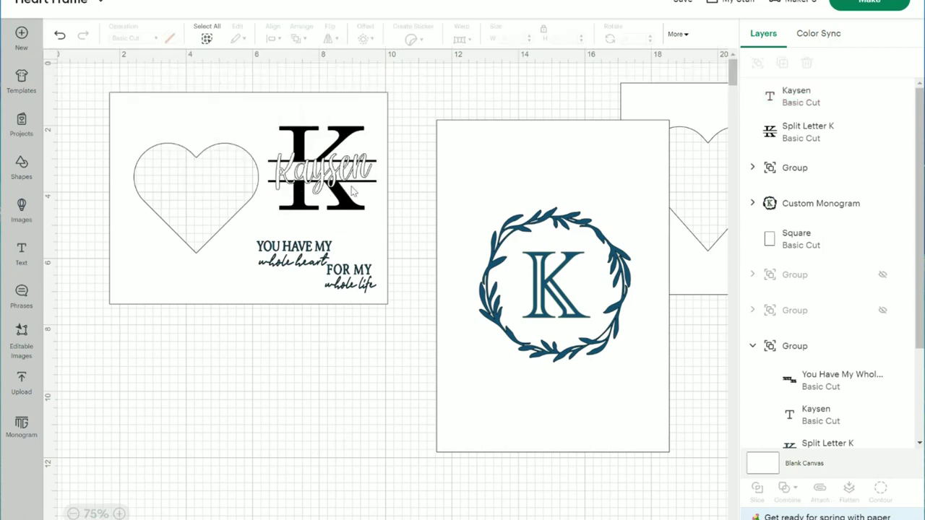
Step: Recolour the Split Letter K with the dark blue material colour used in the wreath monogram
{"action": "left_click", "coordinate": [340, 149]}
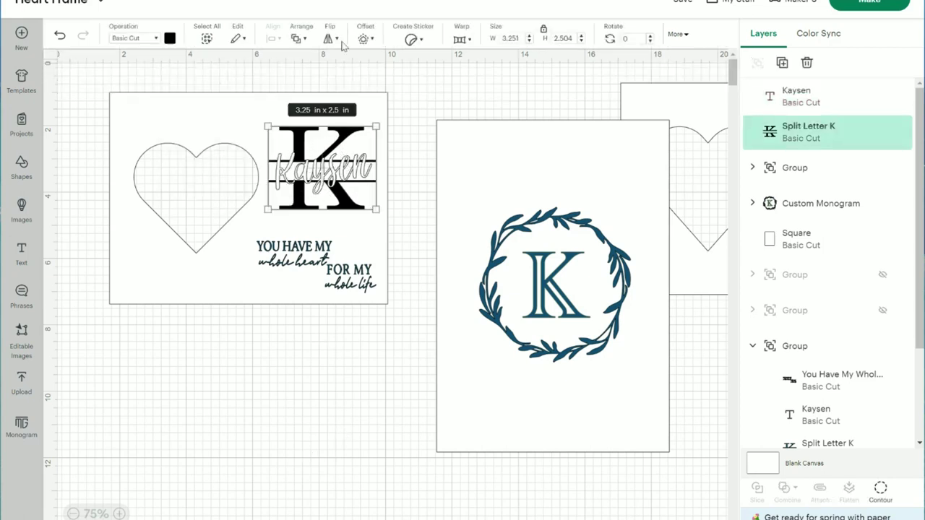
{"action": "left_click", "coordinate": [170, 38]}
{"action": "left_click", "coordinate": [198, 91]}
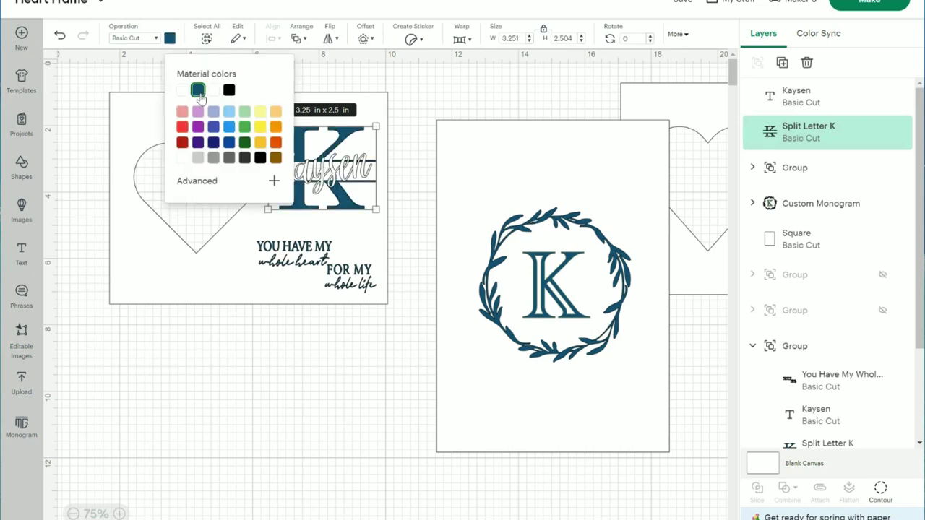
{"action": "left_click", "coordinate": [346, 375]}
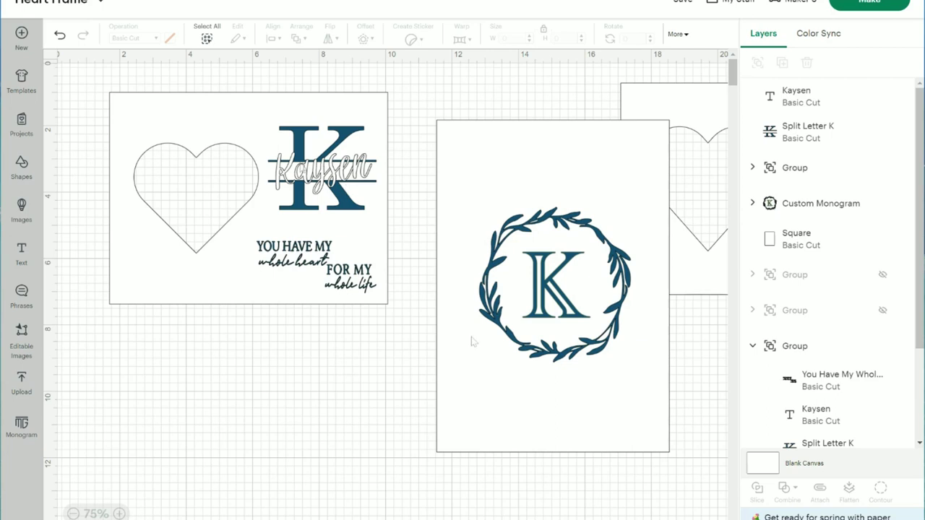
Step: Hide the 7 × 10 in rectangle and move the K wreath monogram up beside the heart cut-out mat
{"action": "mouse_move", "coordinate": [559, 274]}
{"action": "left_mouse_down"}
{"action": "mouse_move", "coordinate": [527, 213]}
{"action": "mouse_move", "coordinate": [565, 258]}
{"action": "left_mouse_up"}
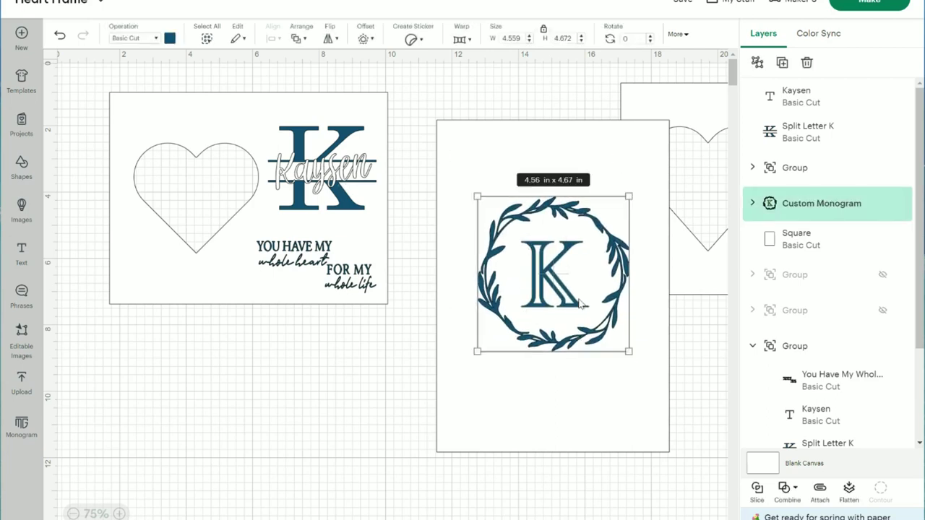
{"action": "left_click", "coordinate": [208, 355]}
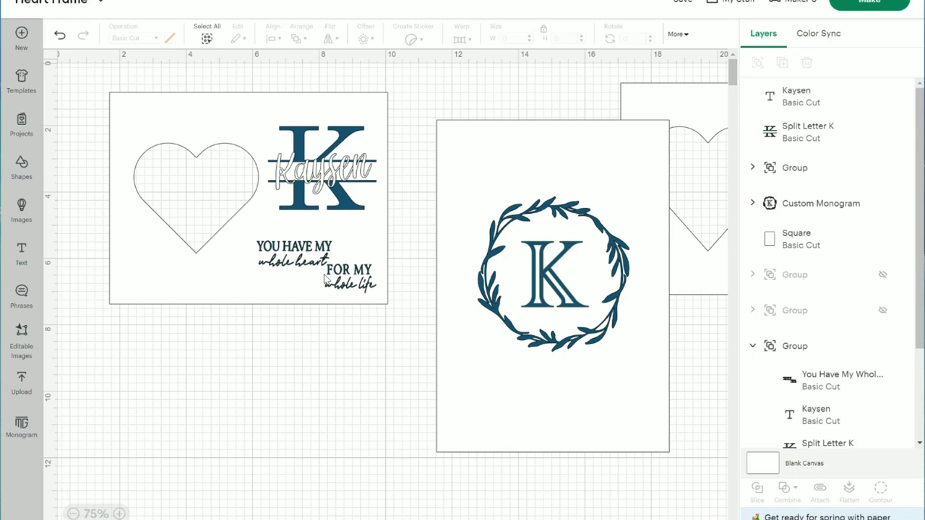
{"action": "left_click", "coordinate": [459, 166]}
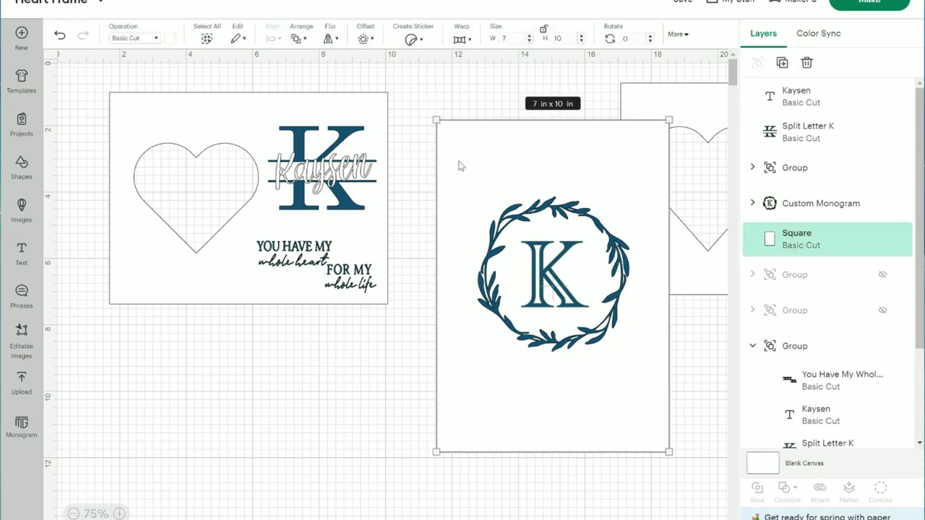
{"action": "left_click", "coordinate": [881, 241]}
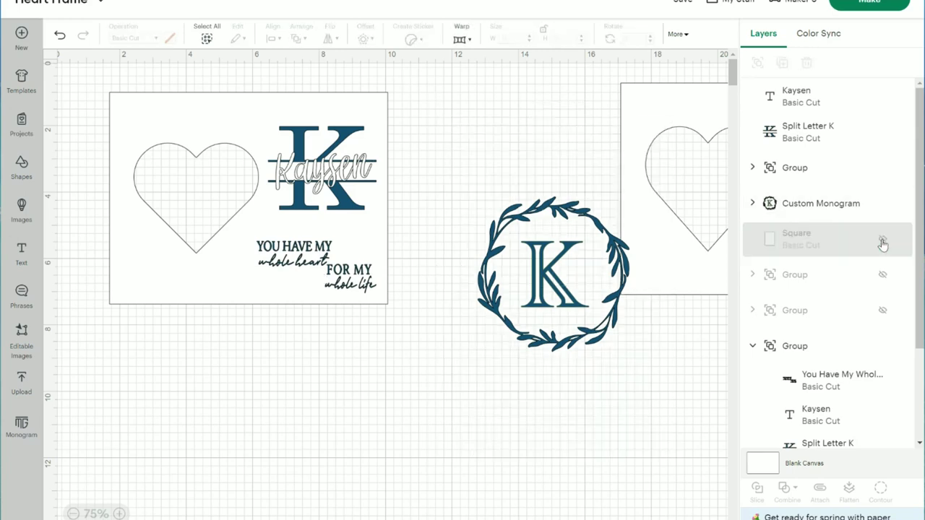
{"action": "left_click_drag", "start_coordinate": [551, 271], "coordinate": [481, 168]}
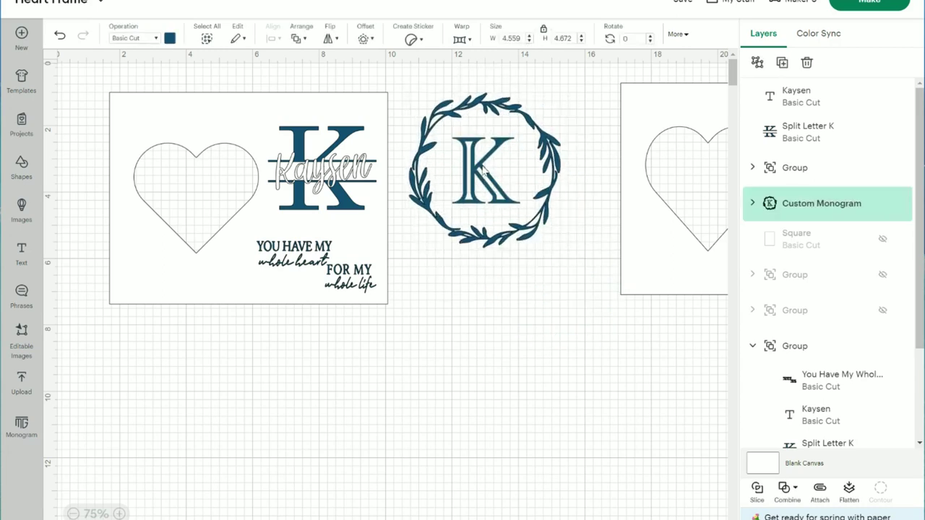
{"action": "left_click", "coordinate": [514, 402]}
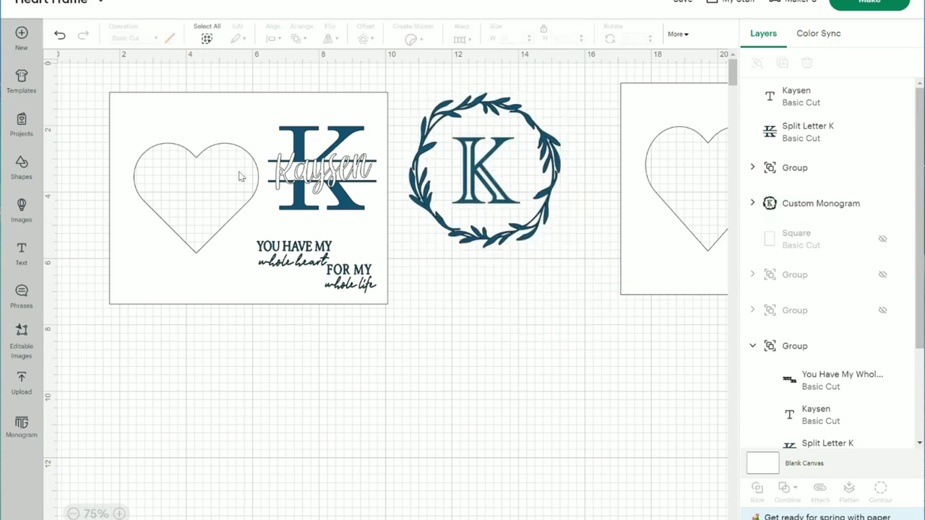
Step: Hide the heart cut-out mat and gather the split K, phrase, family name and wreath monogram close together
{"action": "left_click", "coordinate": [202, 139]}
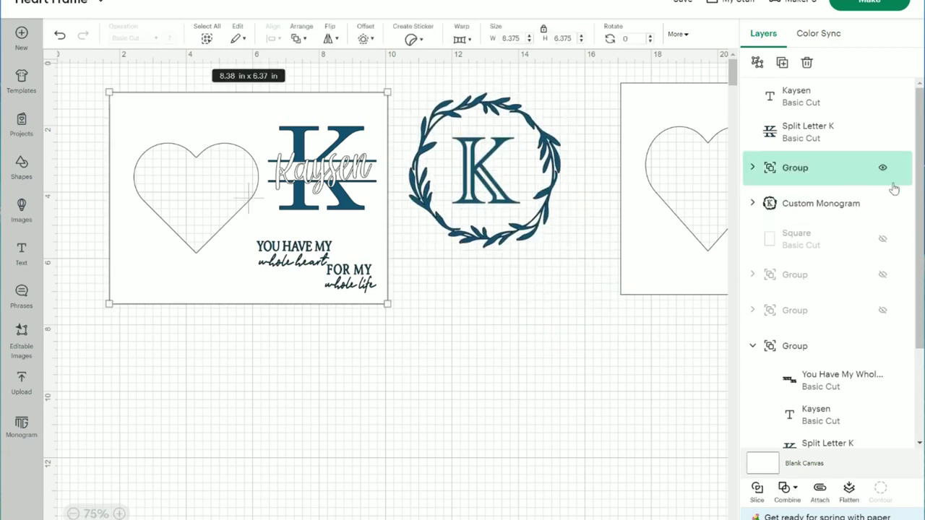
{"action": "left_click", "coordinate": [753, 168]}
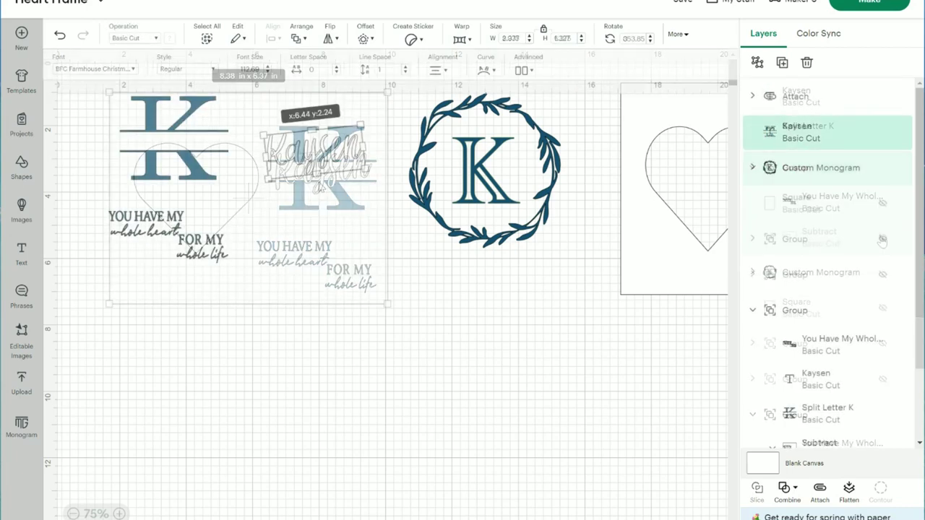
{"action": "left_click_drag", "start_coordinate": [289, 145], "coordinate": [178, 155]}
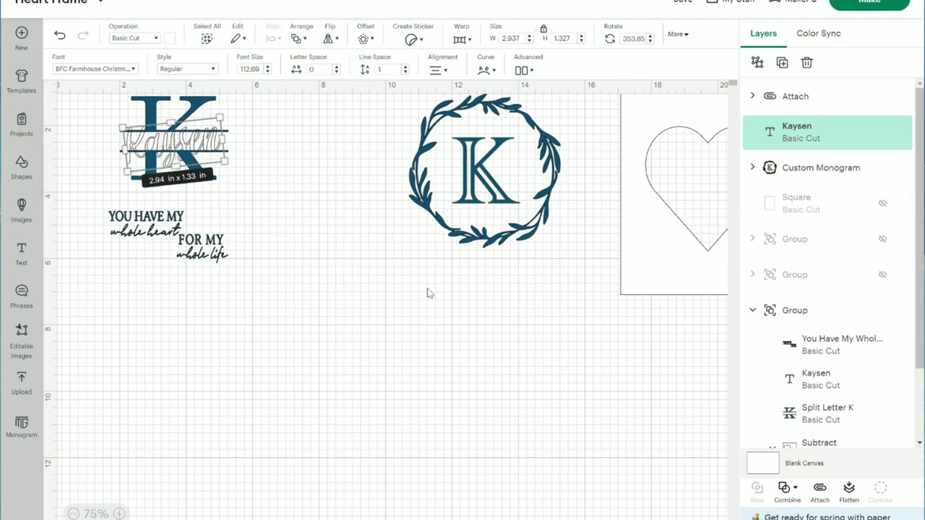
{"action": "left_click_drag", "start_coordinate": [498, 158], "coordinate": [337, 156]}
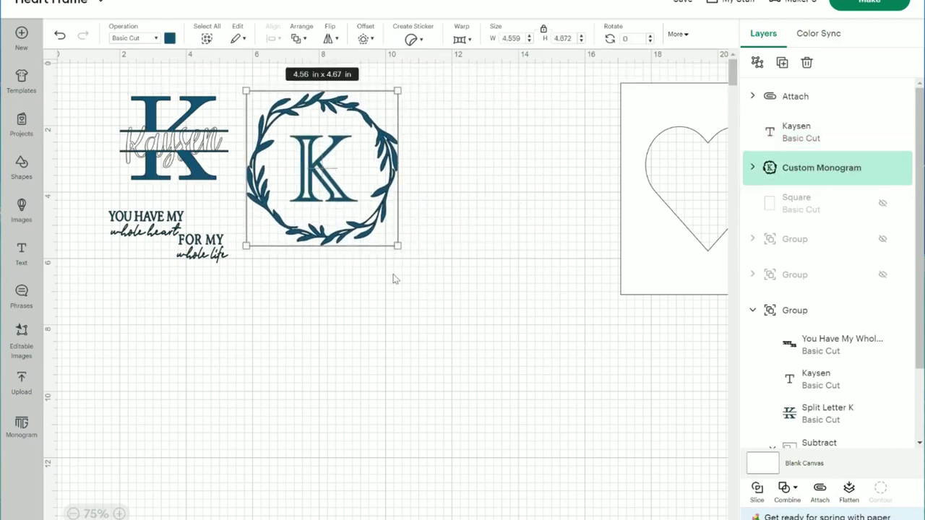
{"action": "left_click", "coordinate": [390, 321]}
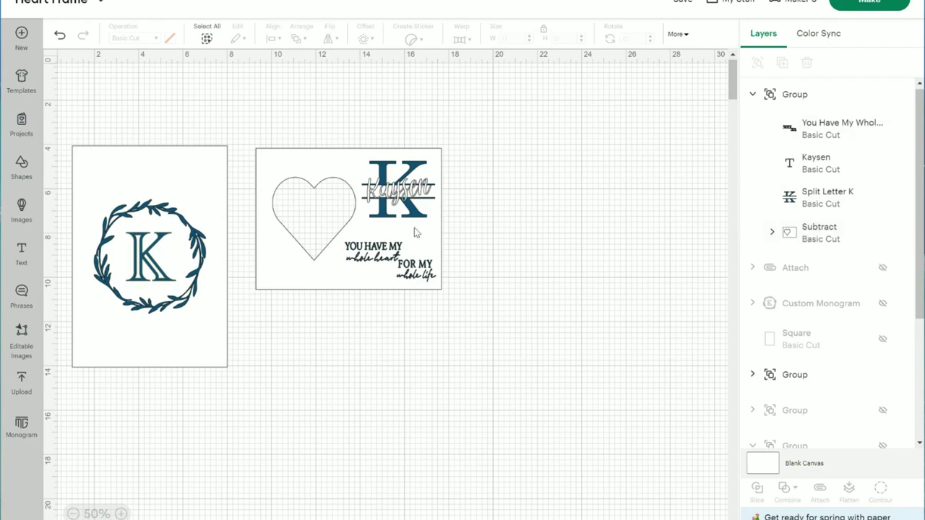
Step: Hide the heart mat and the 7 × 10 in rectangle within their groups, and move the wreath monogram closer to the split K
{"action": "left_click", "coordinate": [439, 215]}
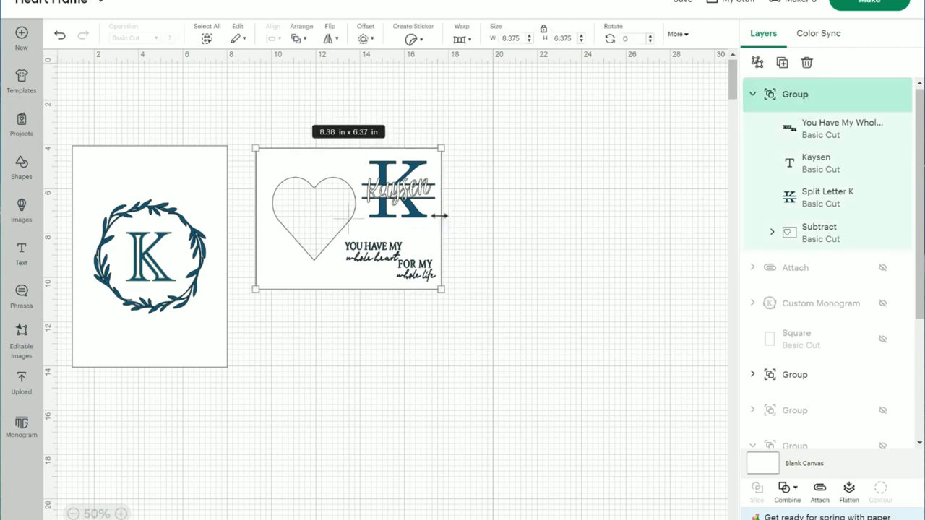
{"action": "left_click", "coordinate": [881, 235]}
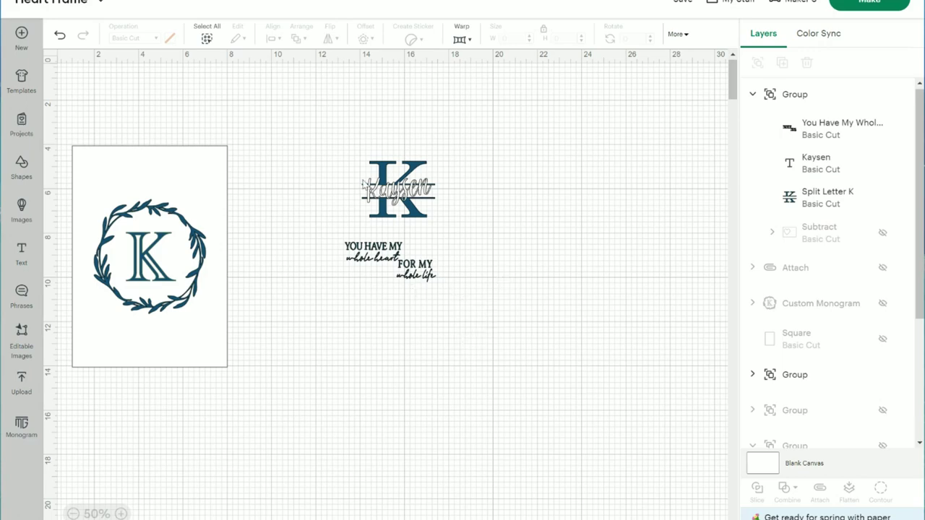
{"action": "left_click", "coordinate": [182, 169]}
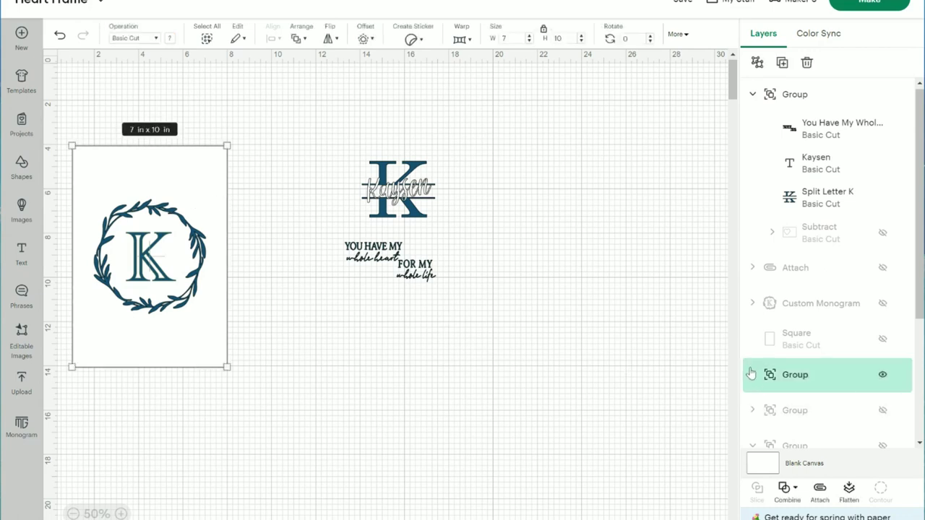
{"action": "left_click", "coordinate": [753, 95]}
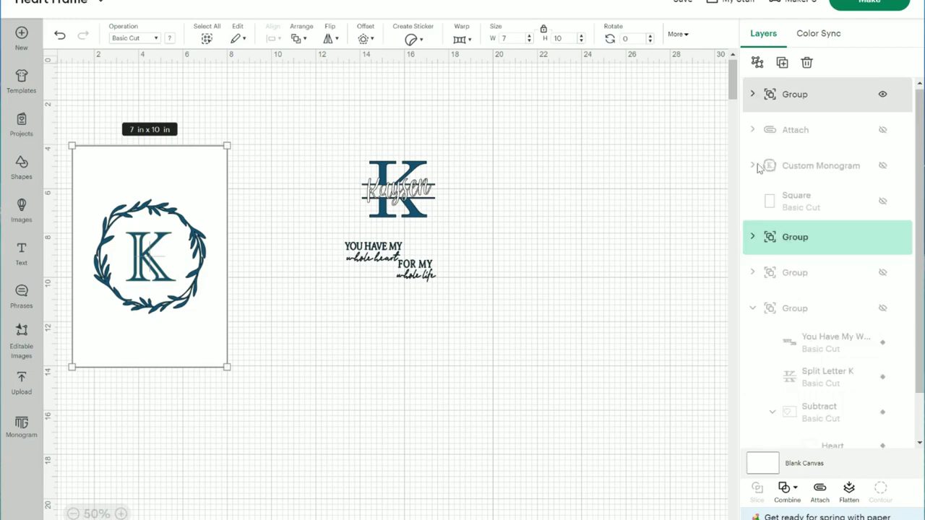
{"action": "left_click", "coordinate": [751, 238]}
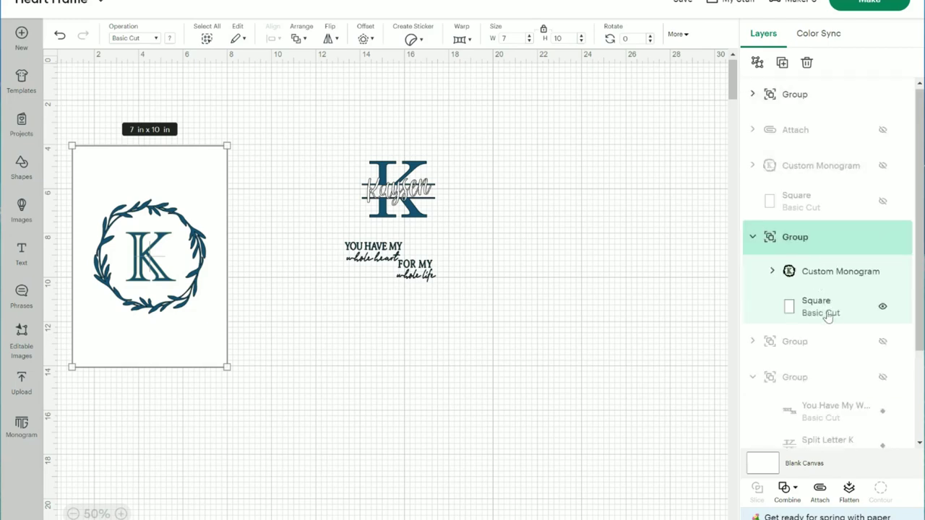
{"action": "left_click", "coordinate": [883, 307]}
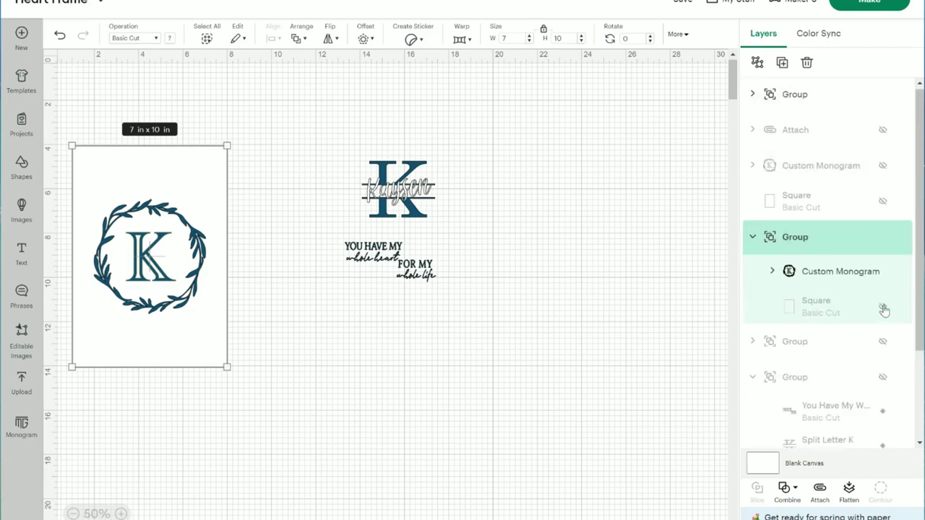
{"action": "left_click_drag", "start_coordinate": [153, 263], "coordinate": [266, 221]}
{"action": "left_click", "coordinate": [306, 345]}
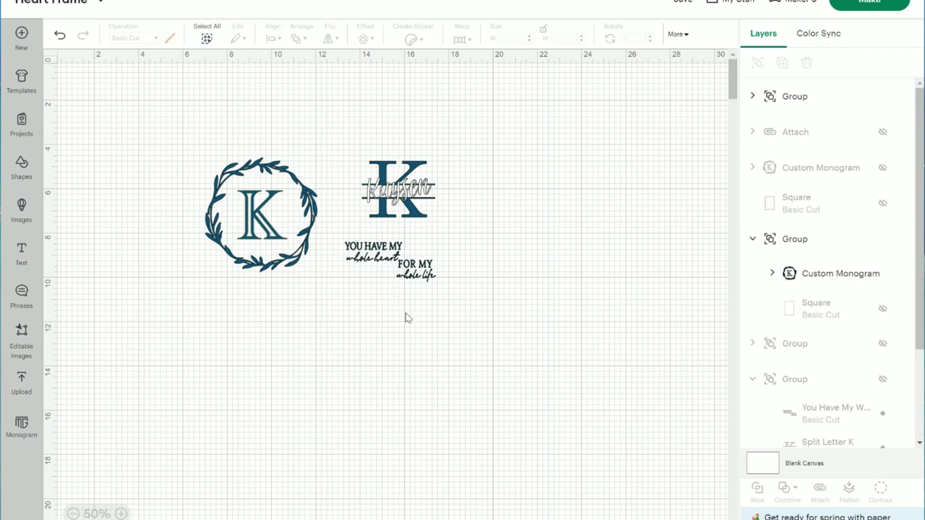
Step: Open the Make preview and place the loose K inside the wreath on the dark blue mat
{"action": "left_click", "coordinate": [874, 3]}
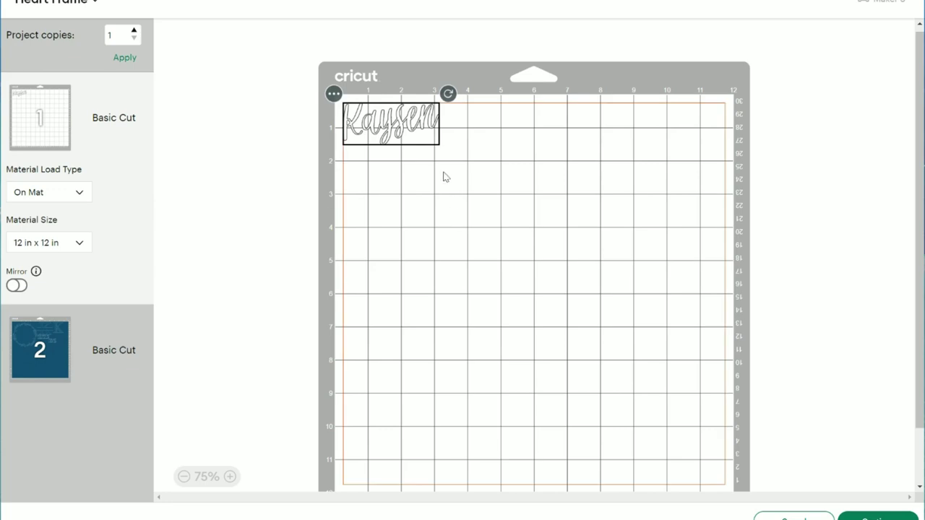
{"action": "left_click", "coordinate": [27, 358]}
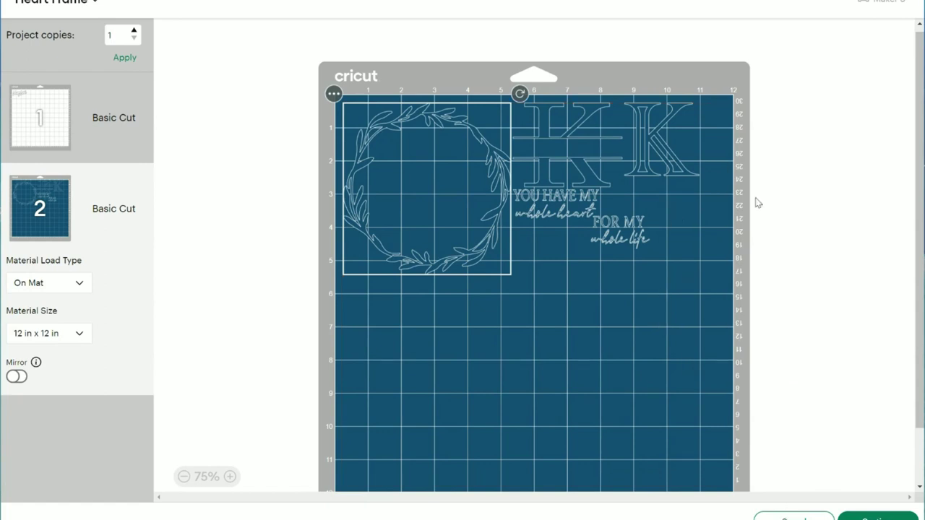
{"action": "left_click", "coordinate": [647, 136]}
{"action": "left_click_drag", "start_coordinate": [654, 138], "coordinate": [420, 185]}
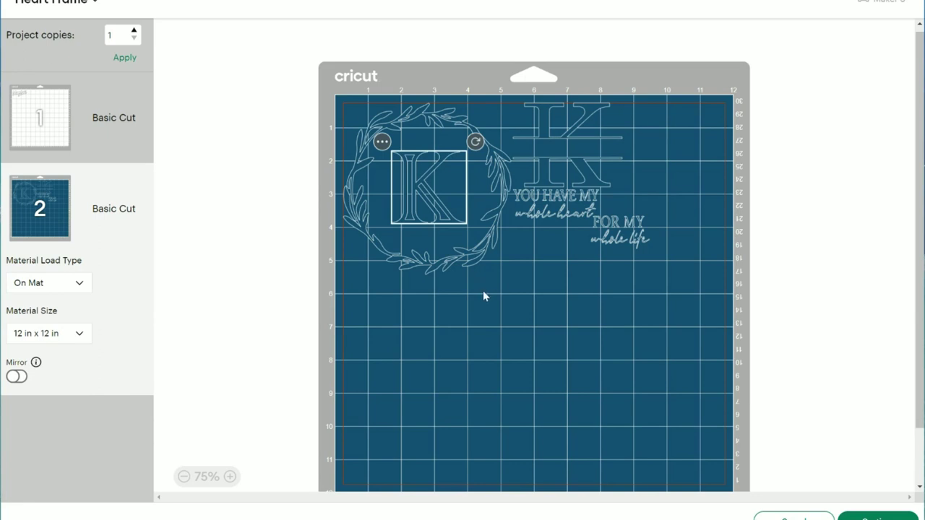
Step: Move the split K and phrase to the blue mat's right edge, recentre the K in the wreath, and return to the canvas
{"action": "left_click", "coordinate": [561, 146]}
{"action": "left_click_drag", "start_coordinate": [558, 145], "coordinate": [670, 130]}
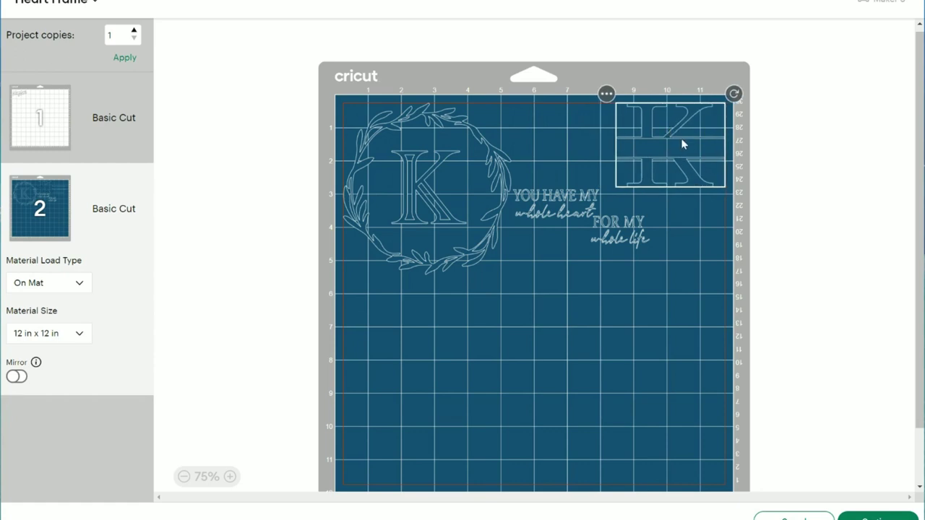
{"action": "left_click_drag", "start_coordinate": [563, 218], "coordinate": [648, 229]}
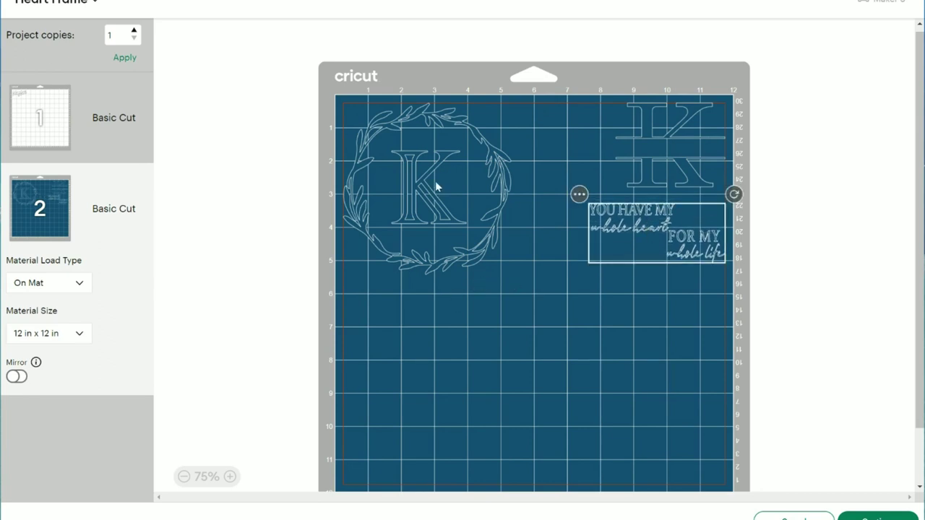
{"action": "mouse_move", "coordinate": [419, 195]}
{"action": "left_mouse_down"}
{"action": "mouse_move", "coordinate": [551, 148]}
{"action": "mouse_move", "coordinate": [411, 192]}
{"action": "left_mouse_up"}
{"action": "left_click", "coordinate": [514, 280]}
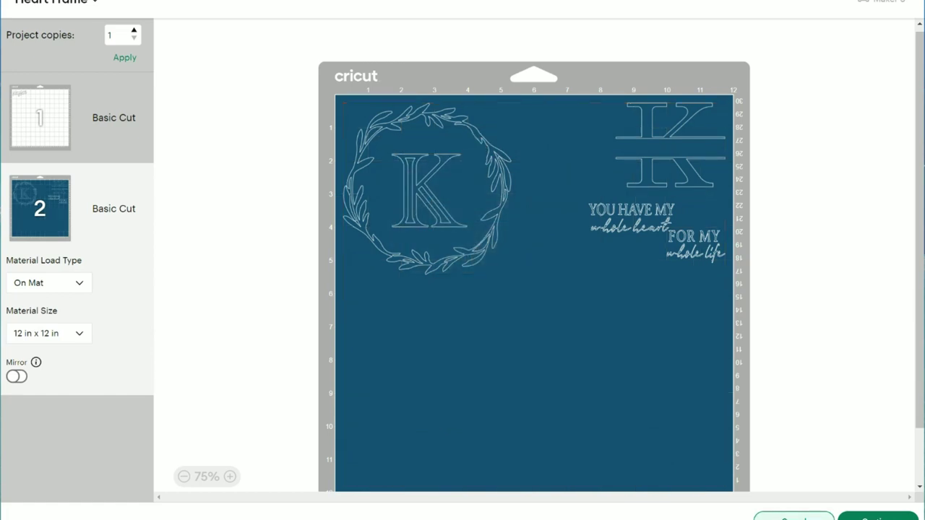
{"action": "left_click", "coordinate": [793, 518]}
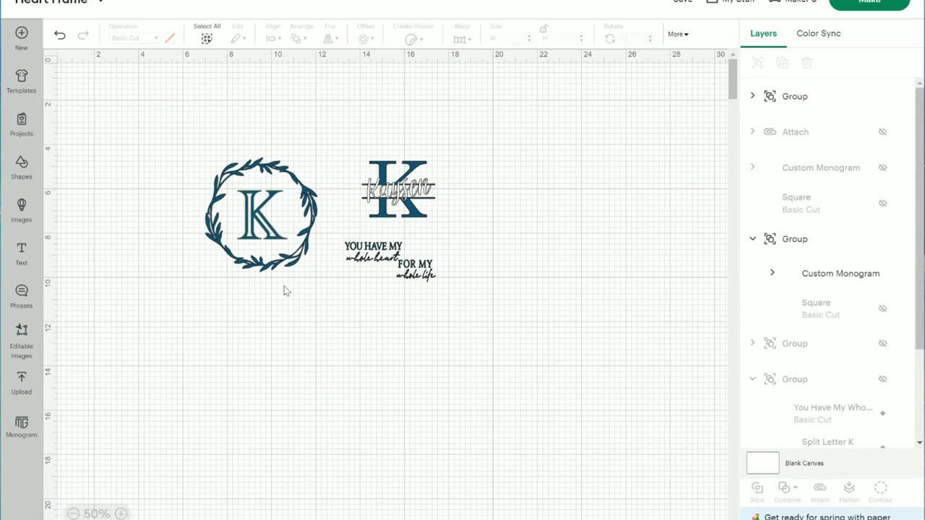
Step: Select the wreath monogram group and move it up and farther from the split K design
{"action": "left_click_drag", "start_coordinate": [284, 284], "coordinate": [229, 149]}
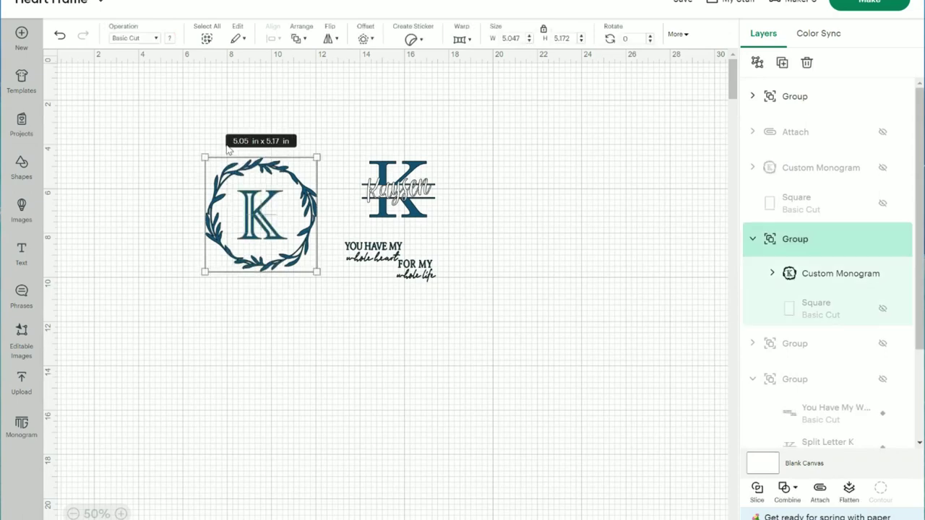
{"action": "left_click", "coordinate": [302, 40]}
{"action": "left_click", "coordinate": [255, 264]}
{"action": "left_click_drag", "start_coordinate": [258, 216], "coordinate": [247, 192]}
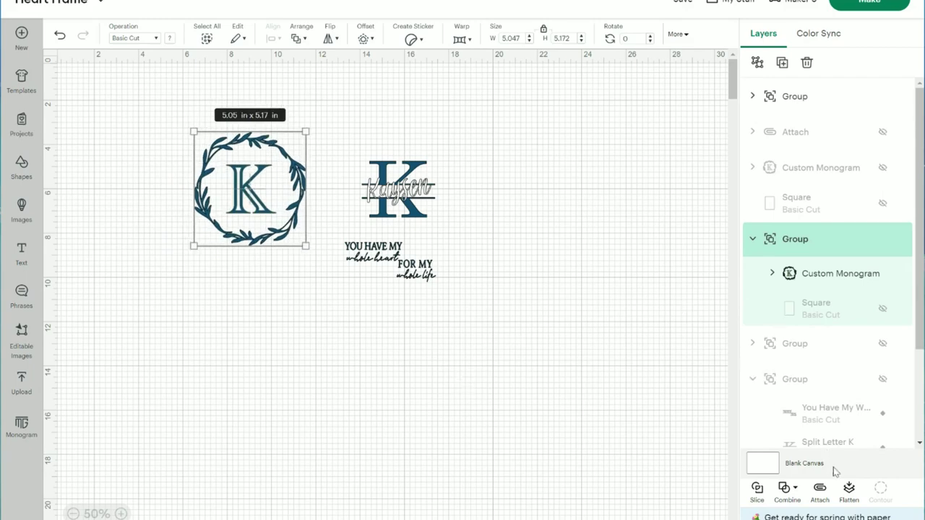
Step: Attach the wreath monogram's pieces together, then open the Make preview and show the dark blue mat
{"action": "left_click", "coordinate": [821, 495]}
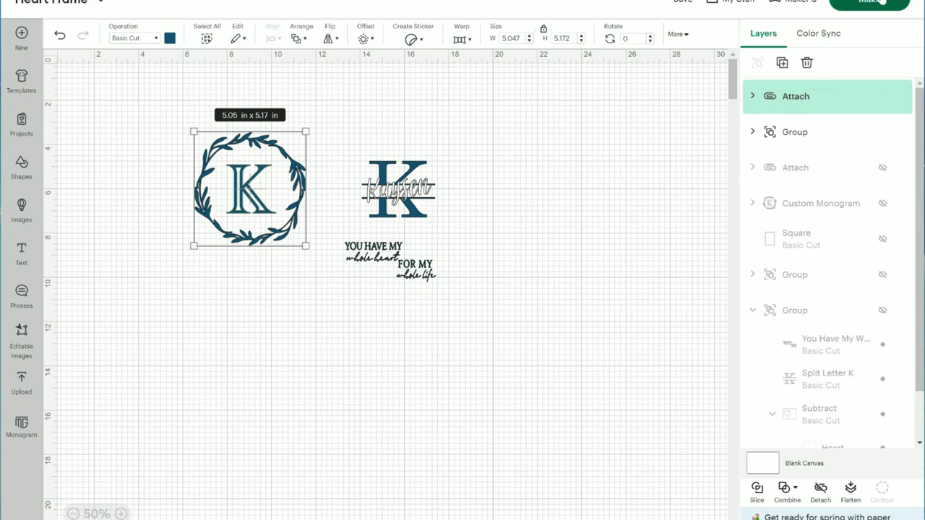
{"action": "left_click", "coordinate": [870, 4]}
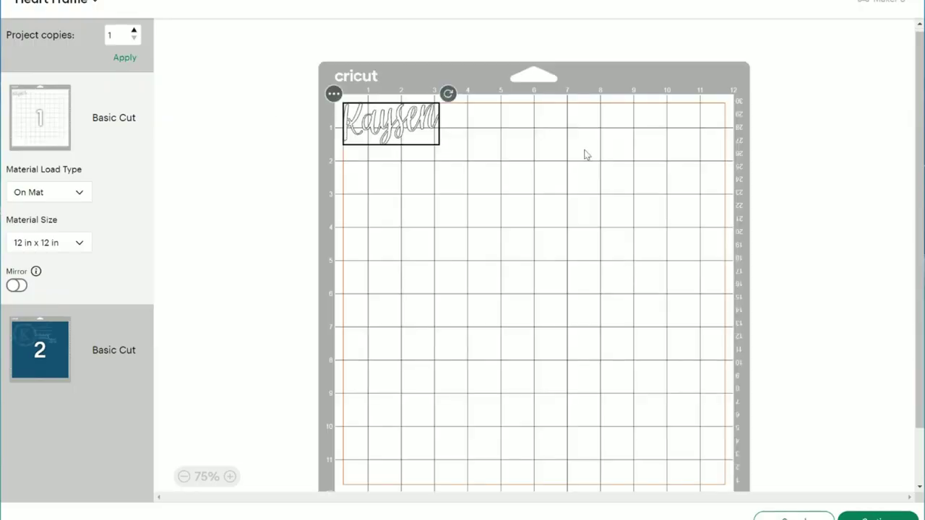
{"action": "left_click", "coordinate": [23, 351]}
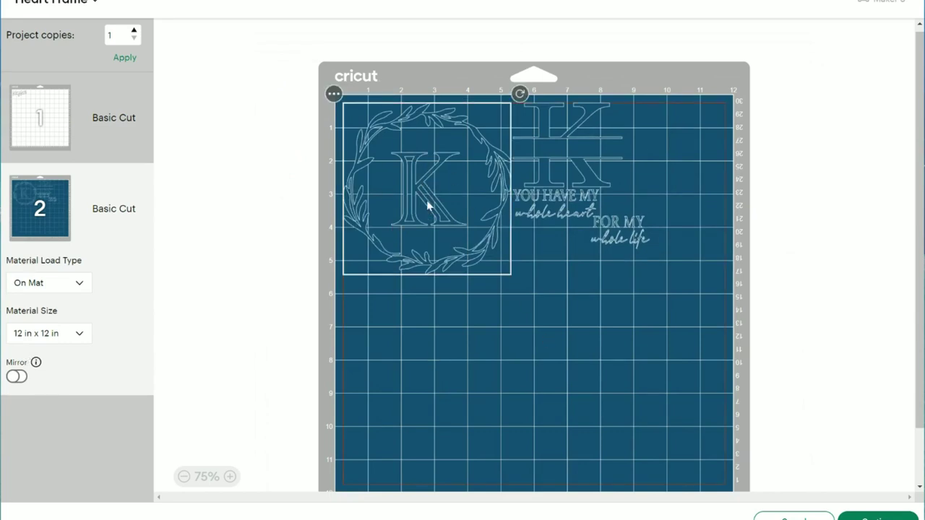
Step: Stack the phrase and the split K below the wreath monogram along the left edge of the blue mat
{"action": "left_click_drag", "start_coordinate": [571, 155], "coordinate": [675, 136]}
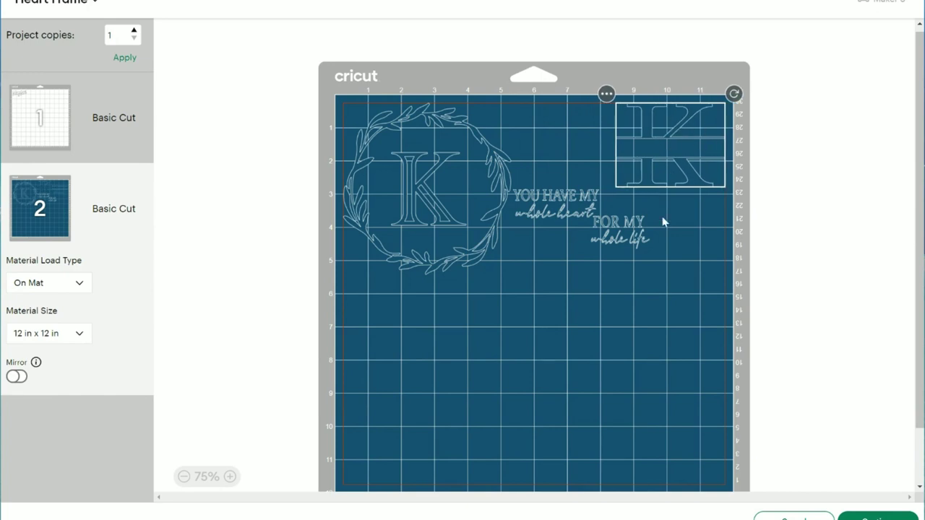
{"action": "left_click", "coordinate": [614, 233]}
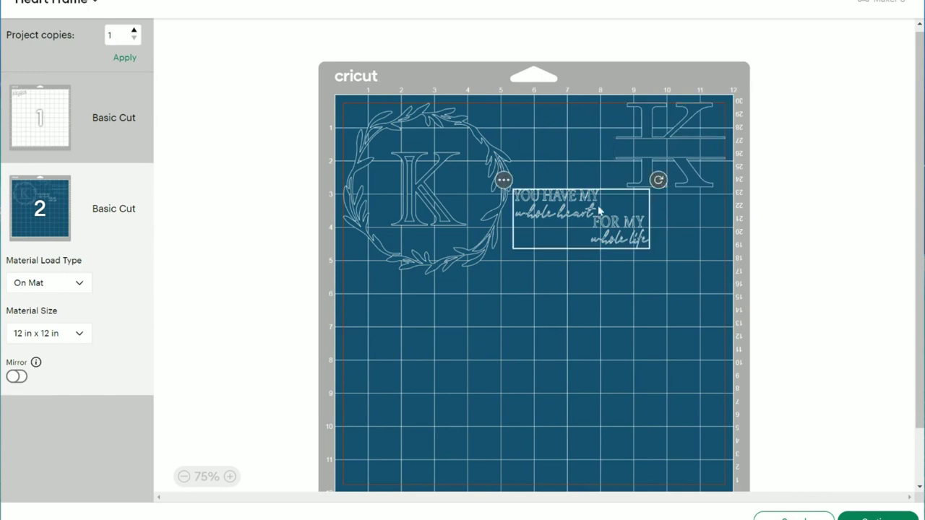
{"action": "left_click_drag", "start_coordinate": [584, 217], "coordinate": [607, 231]}
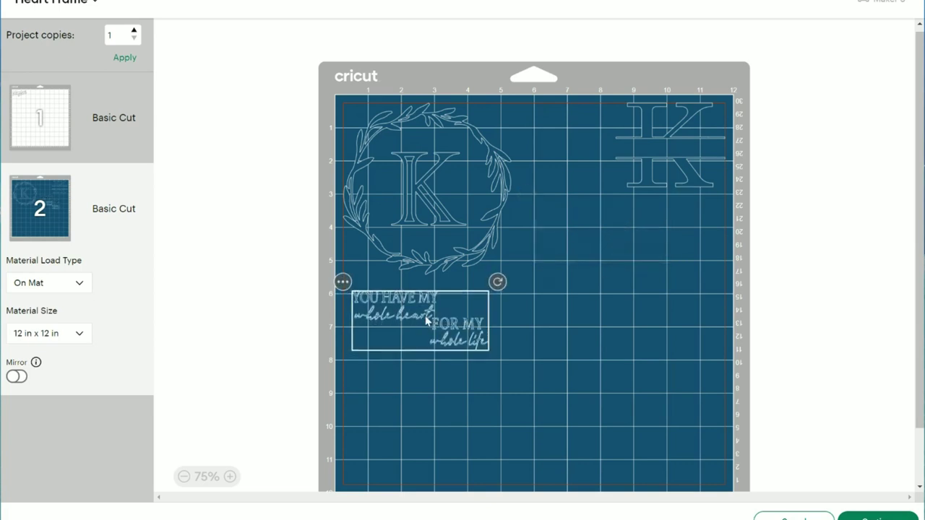
{"action": "left_click_drag", "start_coordinate": [427, 321], "coordinate": [414, 318]}
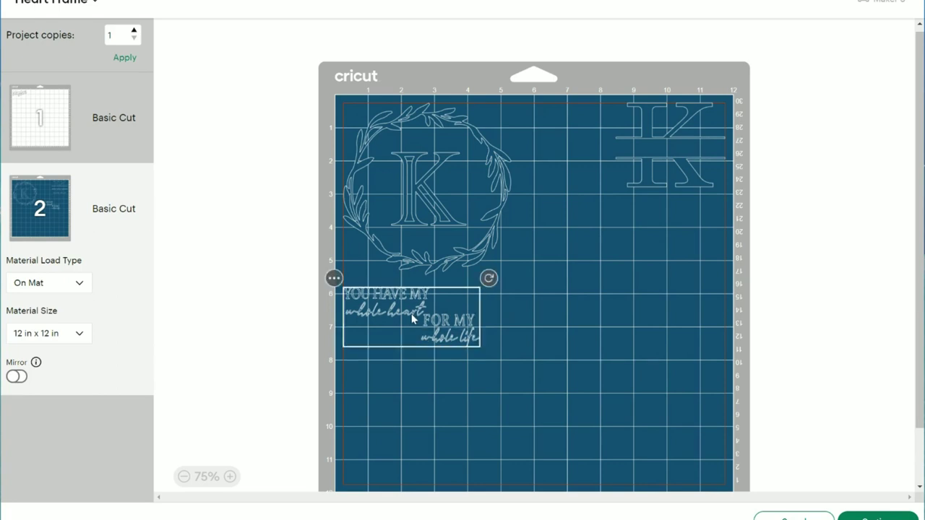
{"action": "left_click_drag", "start_coordinate": [671, 138], "coordinate": [371, 392]}
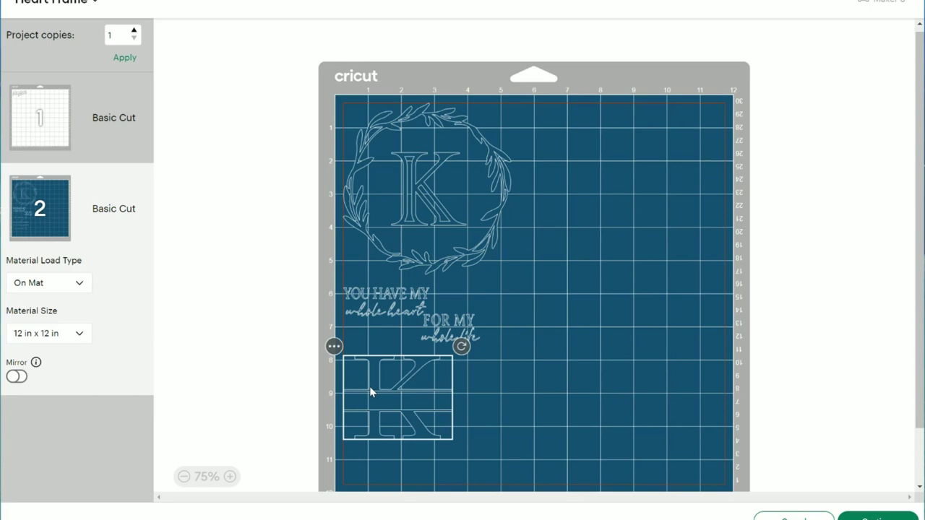
{"action": "scroll", "coordinate": [527, 388], "scroll_direction": "down", "scroll_amount": 2}
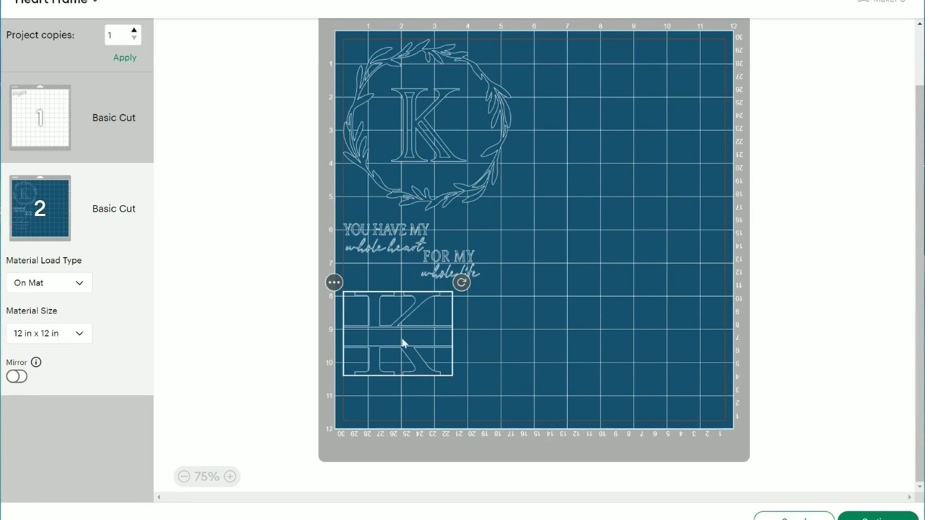
{"action": "left_click", "coordinate": [538, 316]}
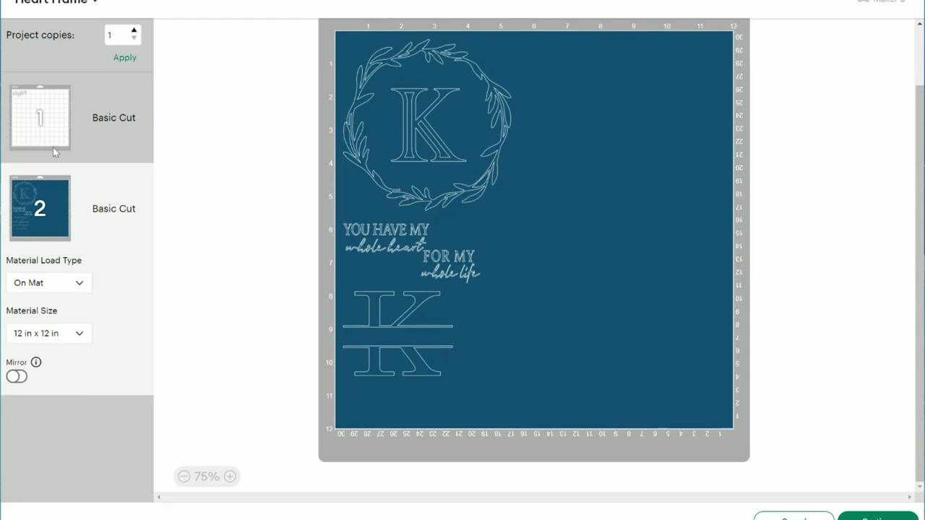
Step: Move the family name from the white mat to the blue mat and place it in that mat's upper-right corner
{"action": "left_click", "coordinate": [51, 117]}
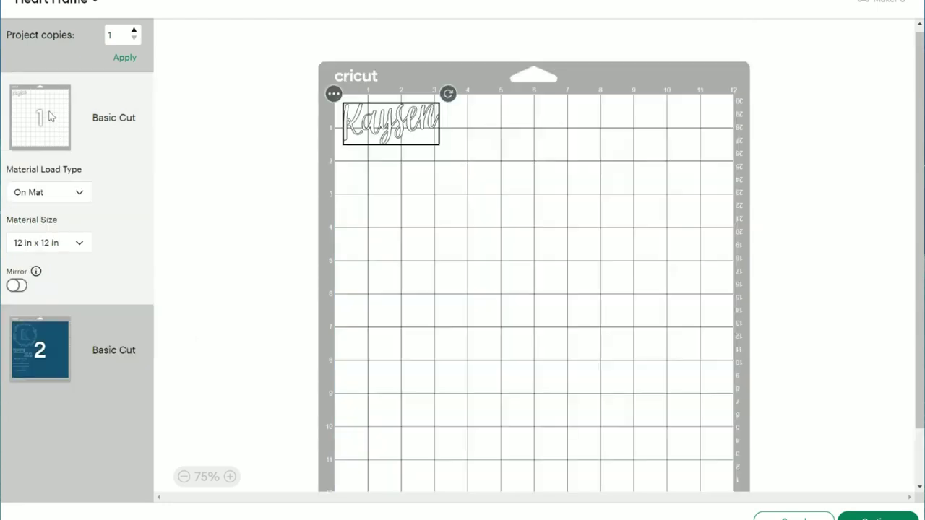
{"action": "left_click", "coordinate": [334, 95]}
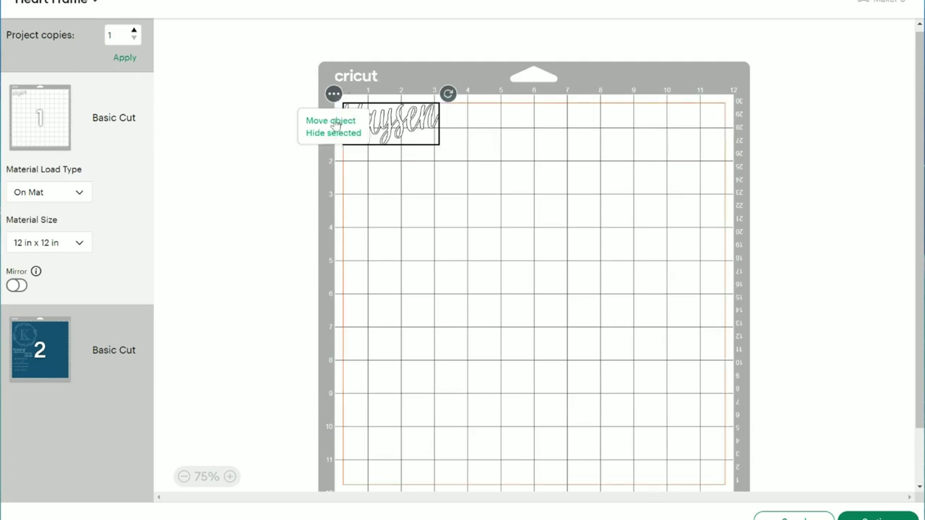
{"action": "left_click", "coordinate": [335, 122]}
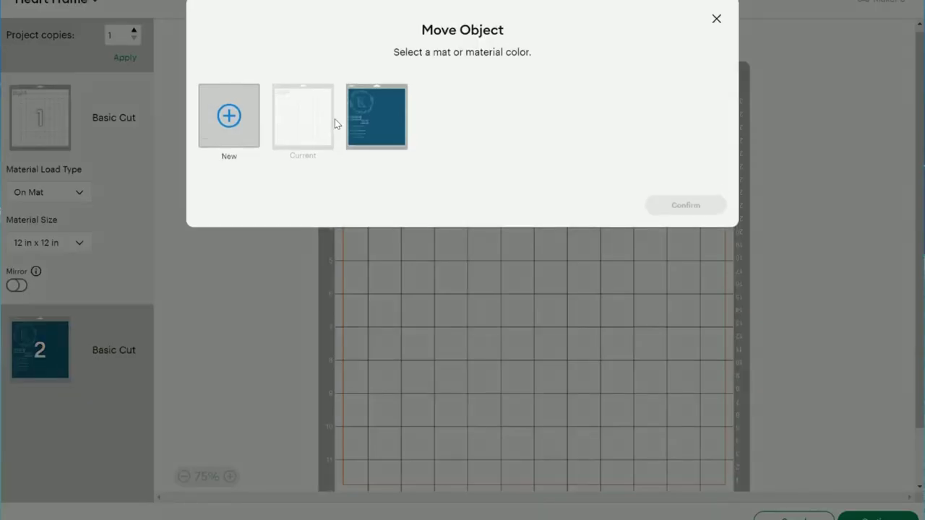
{"action": "left_click", "coordinate": [390, 130]}
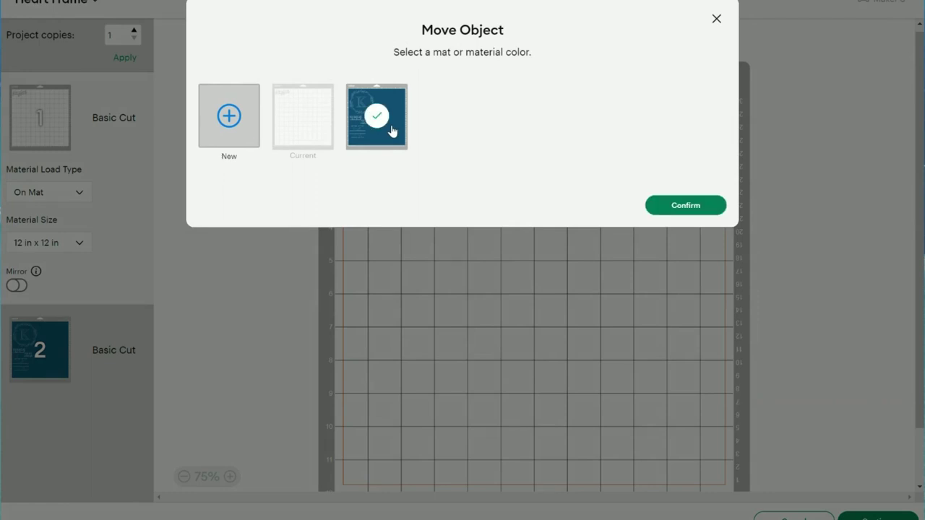
{"action": "left_click", "coordinate": [711, 208]}
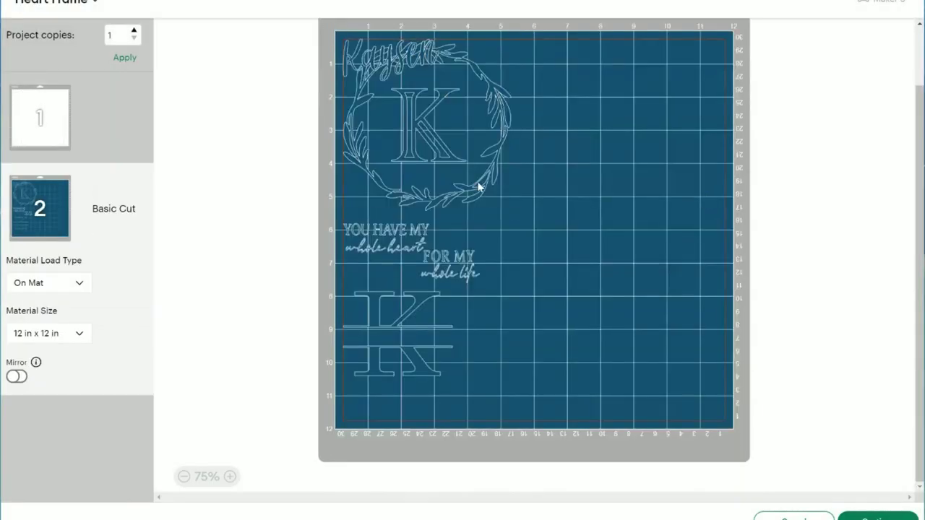
{"action": "left_click_drag", "start_coordinate": [383, 52], "coordinate": [678, 28]}
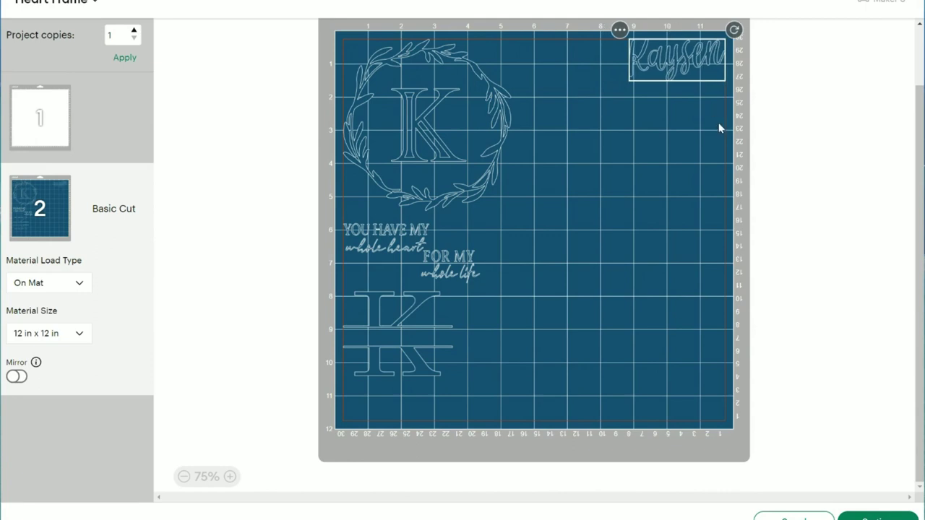